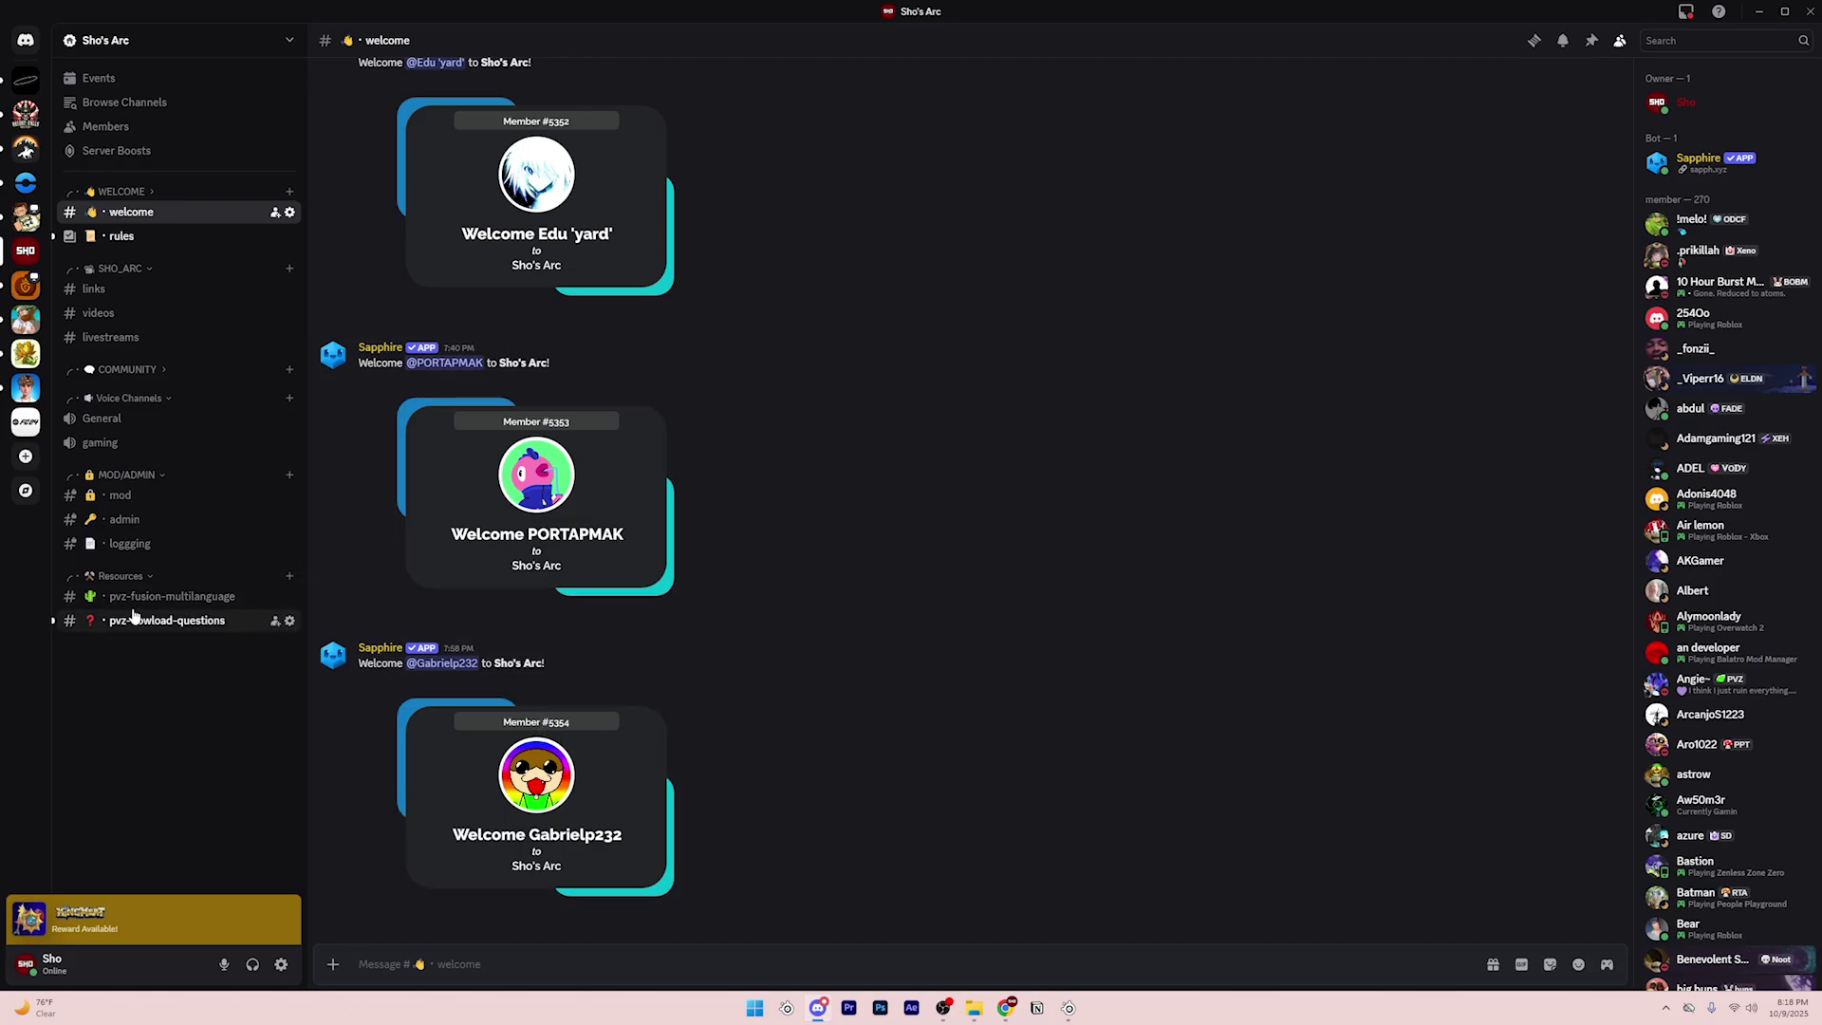
- In the pvz-fusion-multilanguage channel, follow the github.com/Teyliu/PVZF-Translation link
{"action": "left_click", "coordinate": [216, 607]}
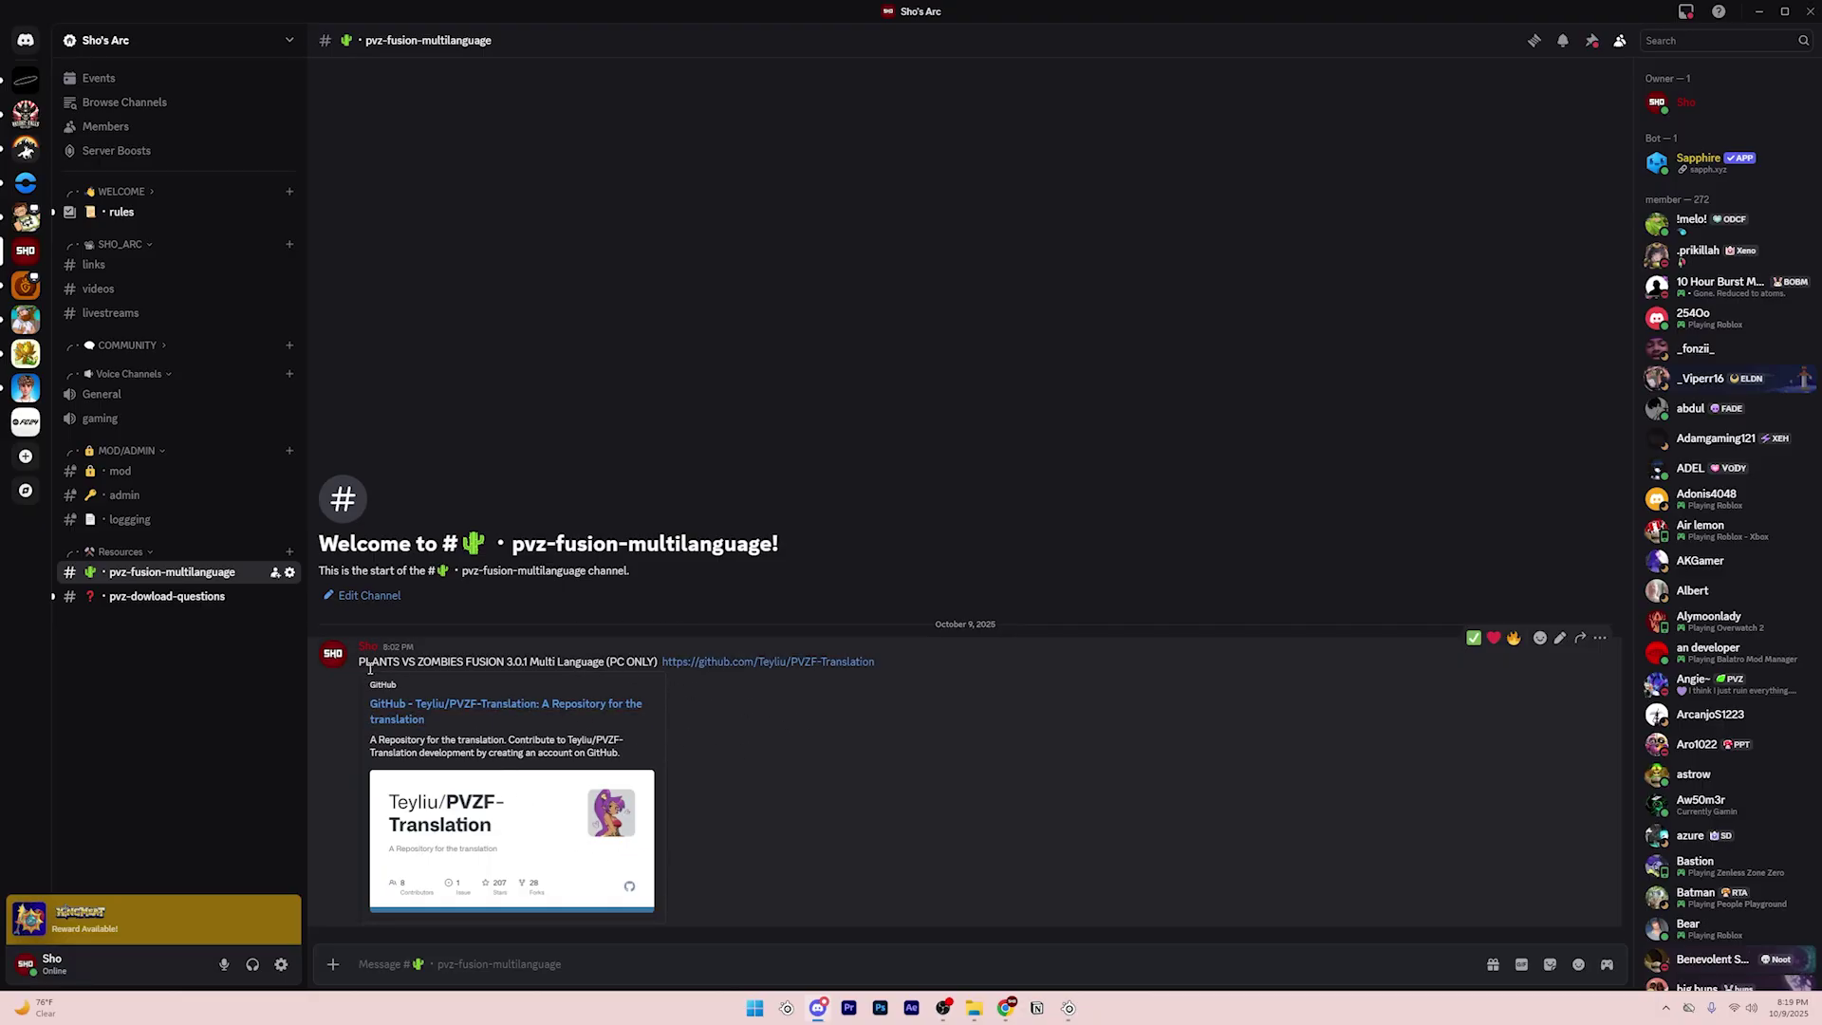
{"action": "left_click_drag", "start_coordinate": [365, 661], "coordinate": [925, 675]}
{"action": "left_click", "coordinate": [902, 692]}
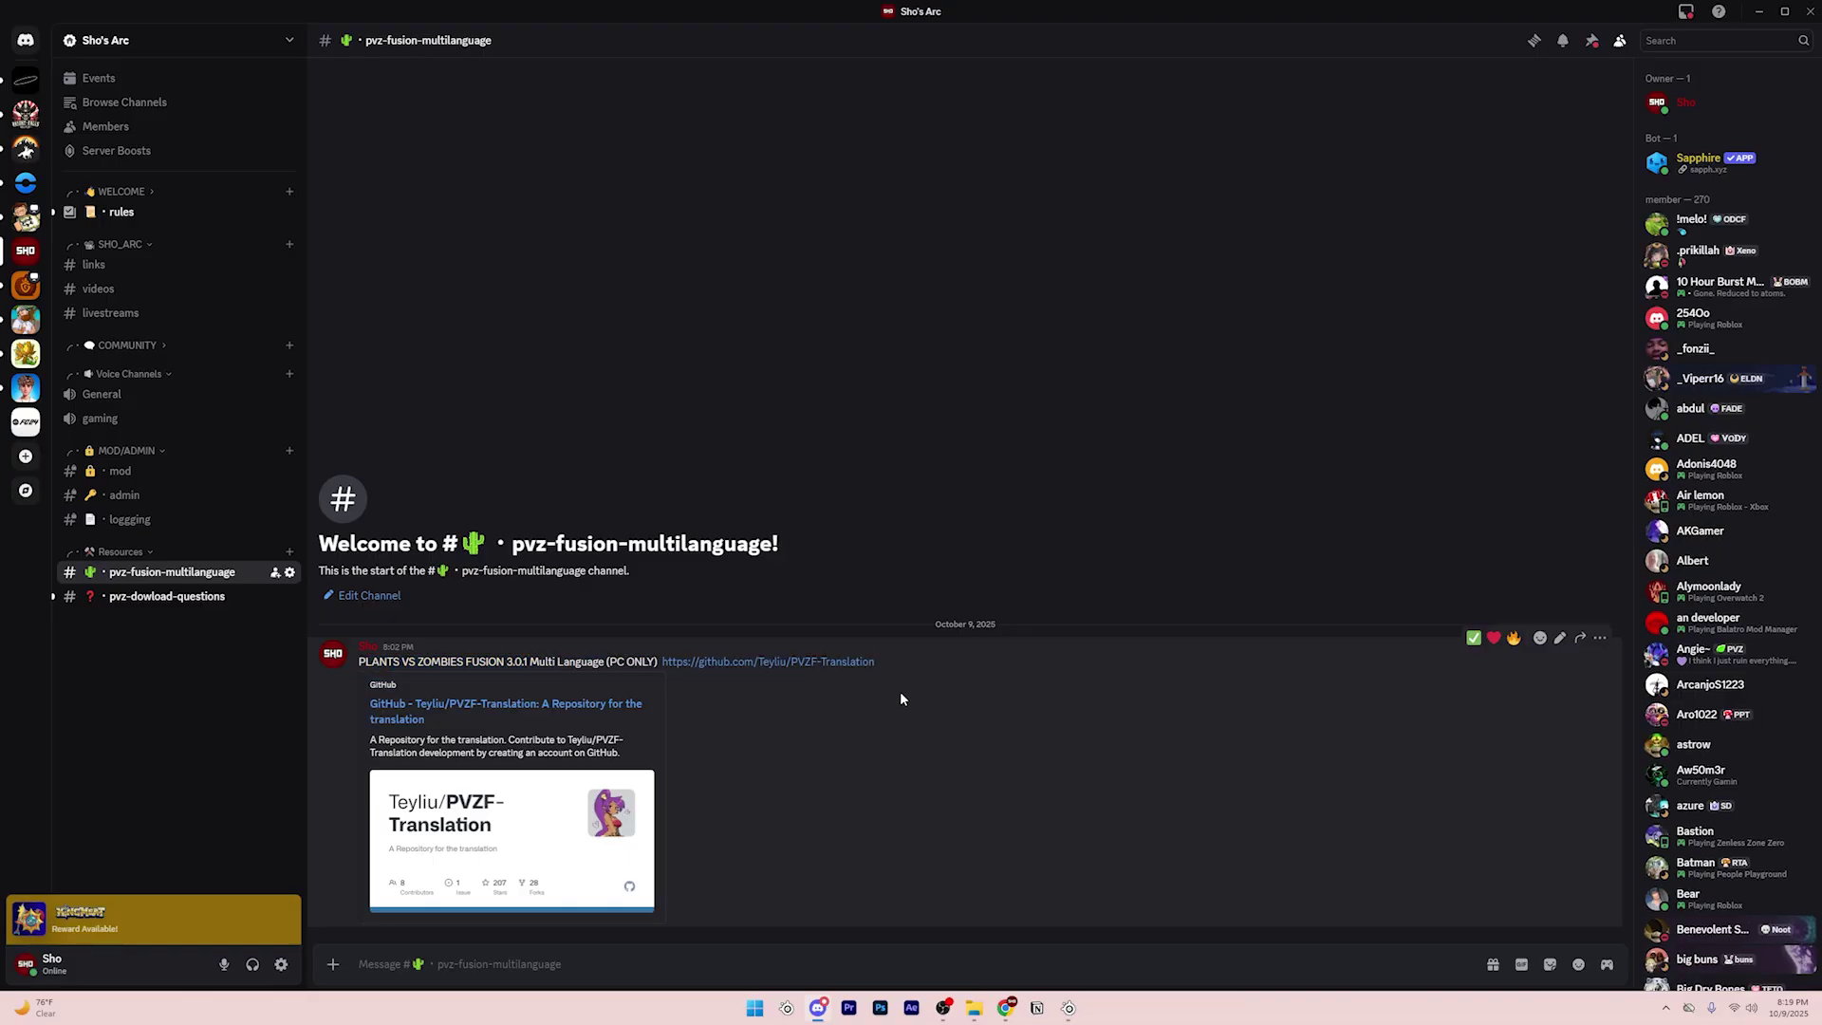
{"action": "left_click", "coordinate": [827, 662]}
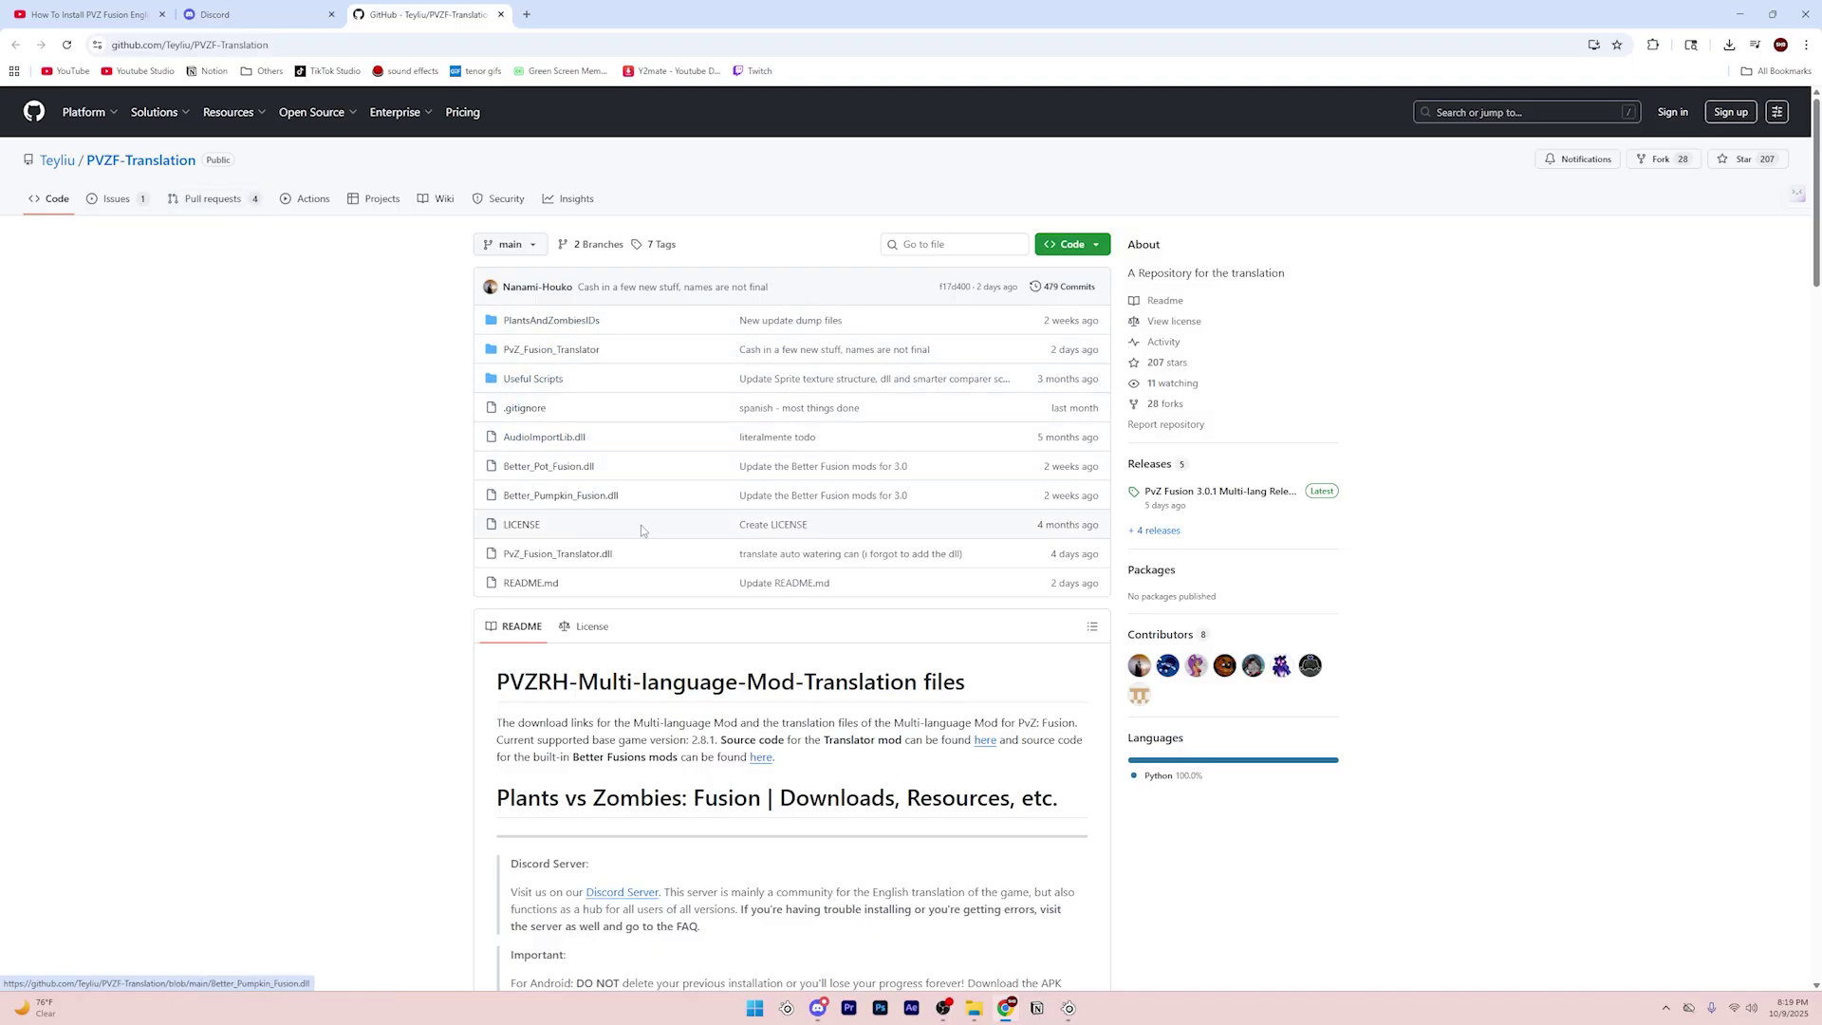
- Scroll the README down to the download table's Multi-Language 3.0.1 Version 1 row
{"action": "scroll", "coordinate": [479, 432], "scroll_direction": "down", "scroll_amount": 2}
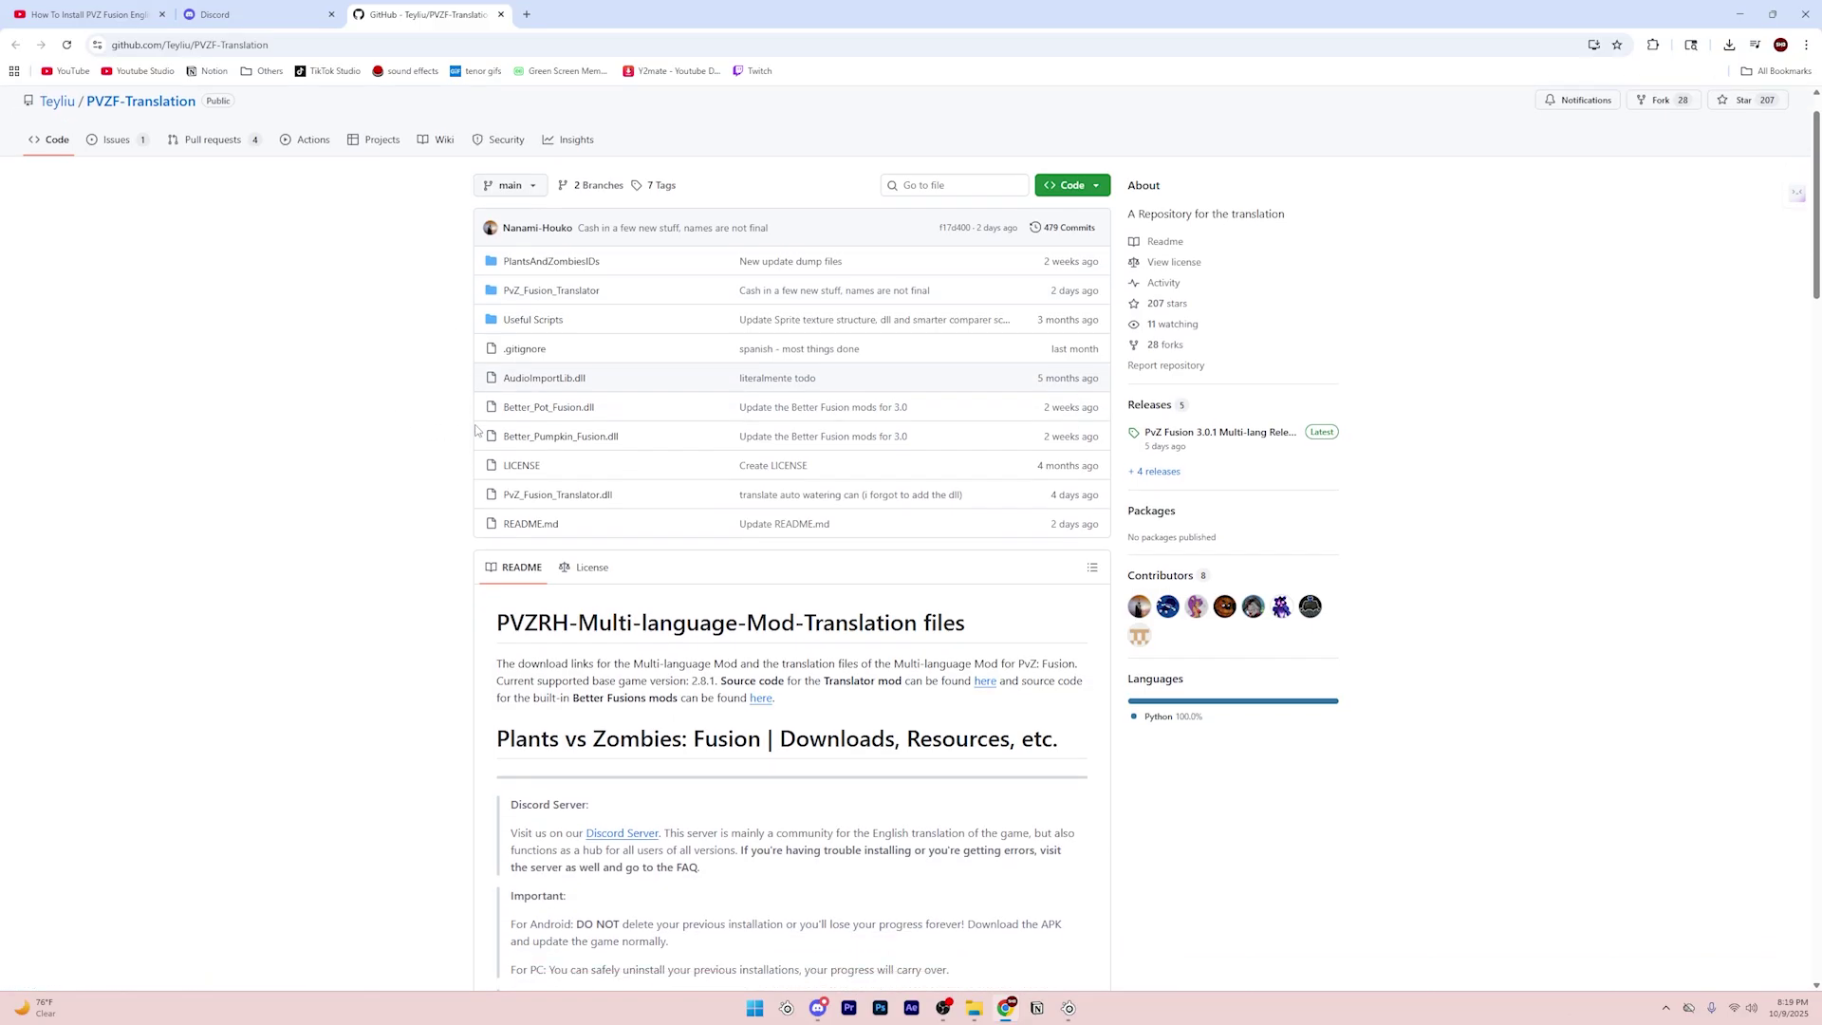
{"action": "scroll", "coordinate": [477, 432], "scroll_direction": "down", "scroll_amount": 4}
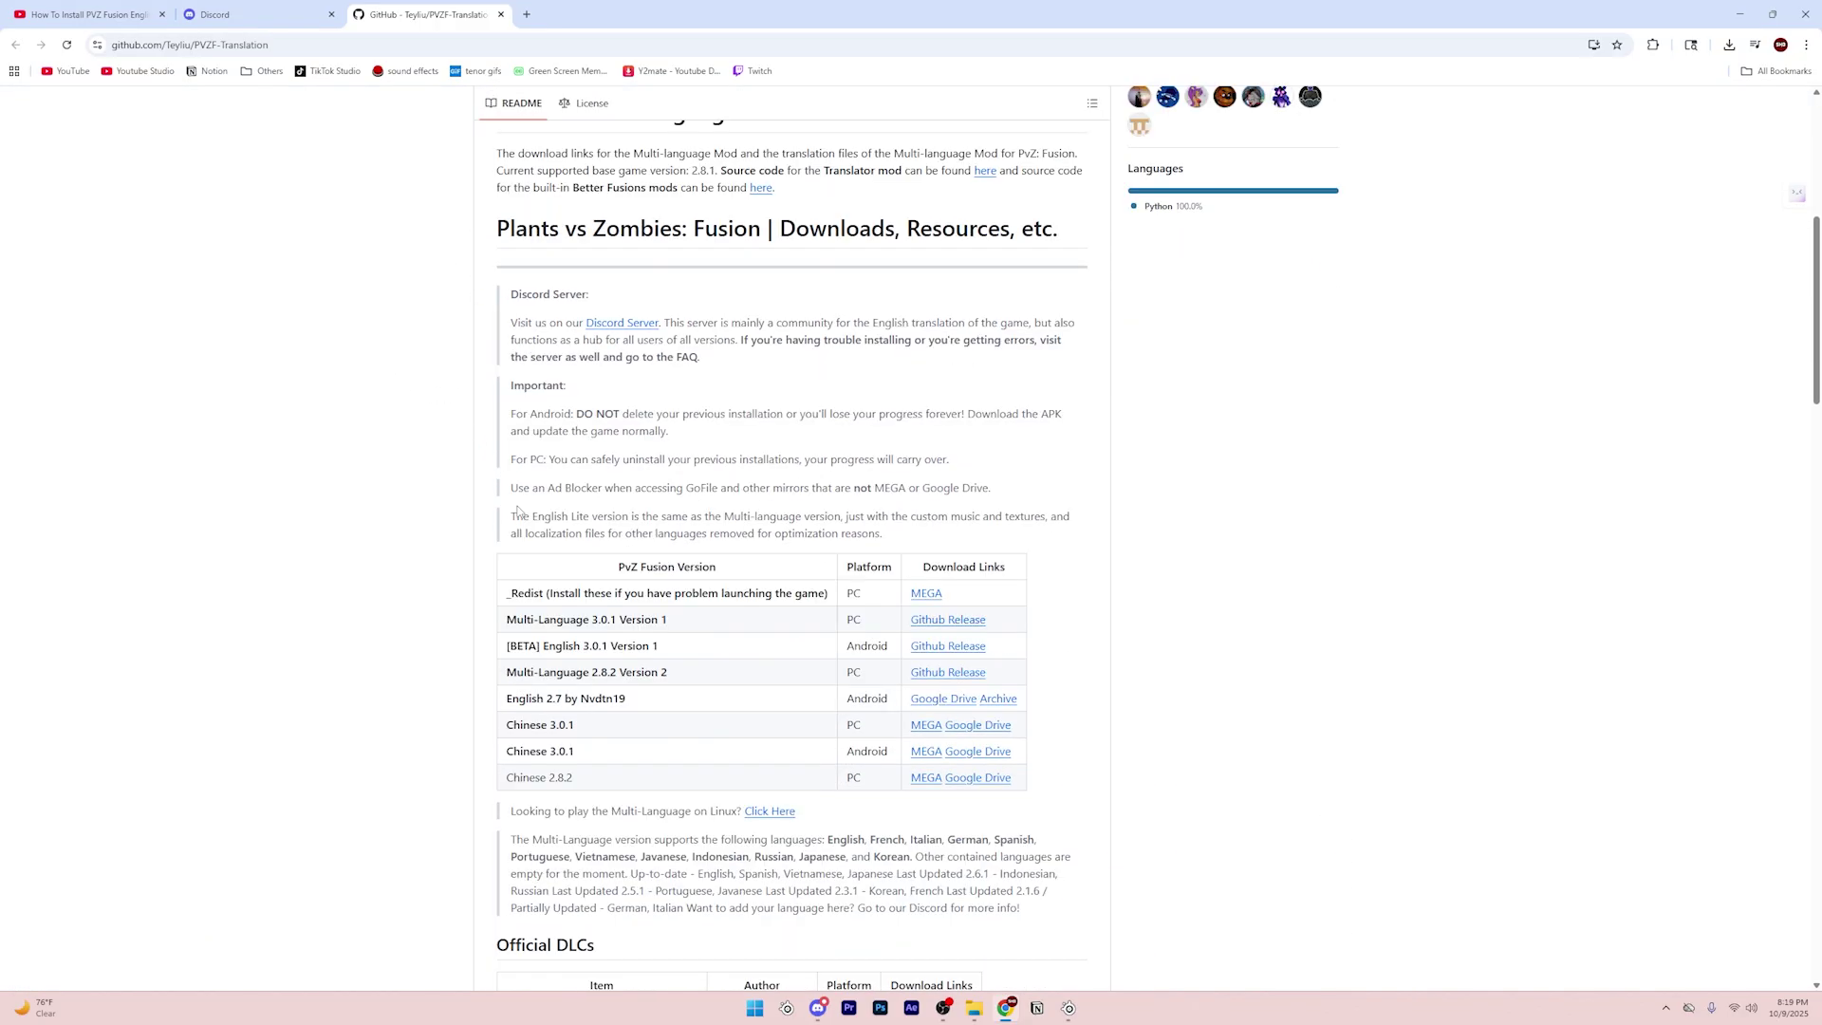
{"action": "left_click_drag", "start_coordinate": [508, 616], "coordinate": [641, 621]}
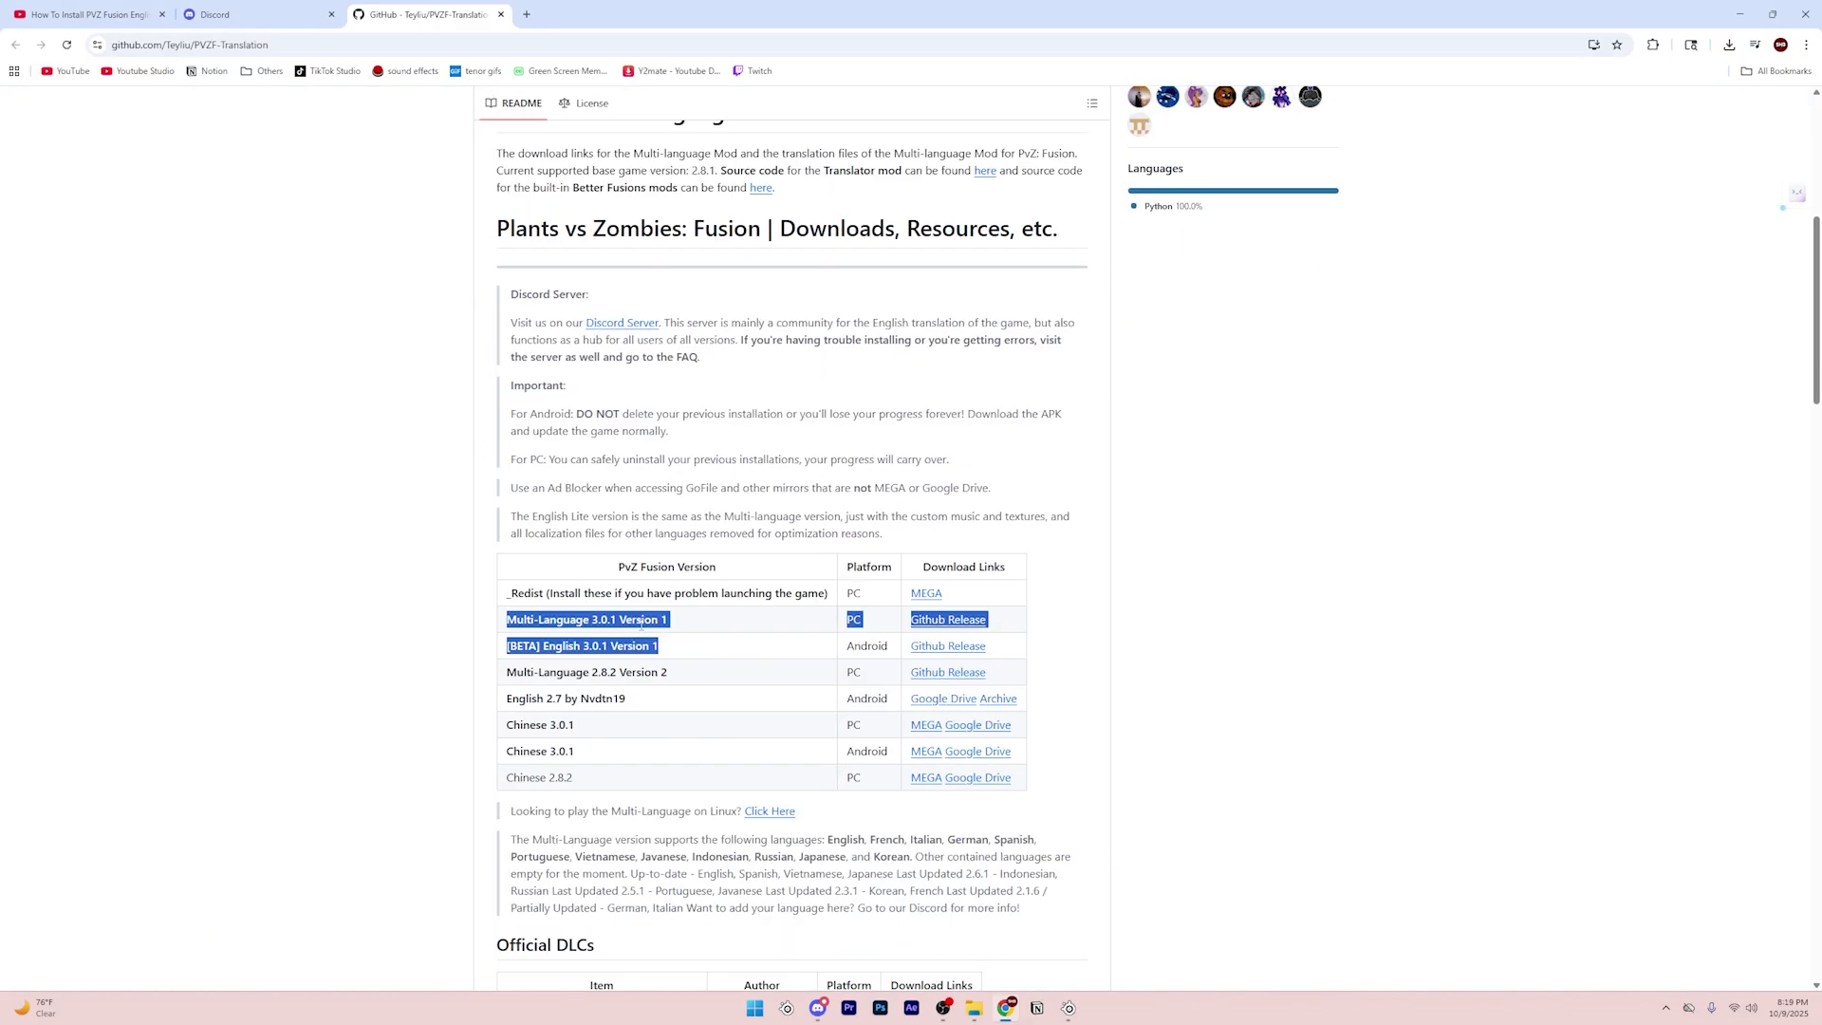
{"action": "left_click", "coordinate": [691, 631]}
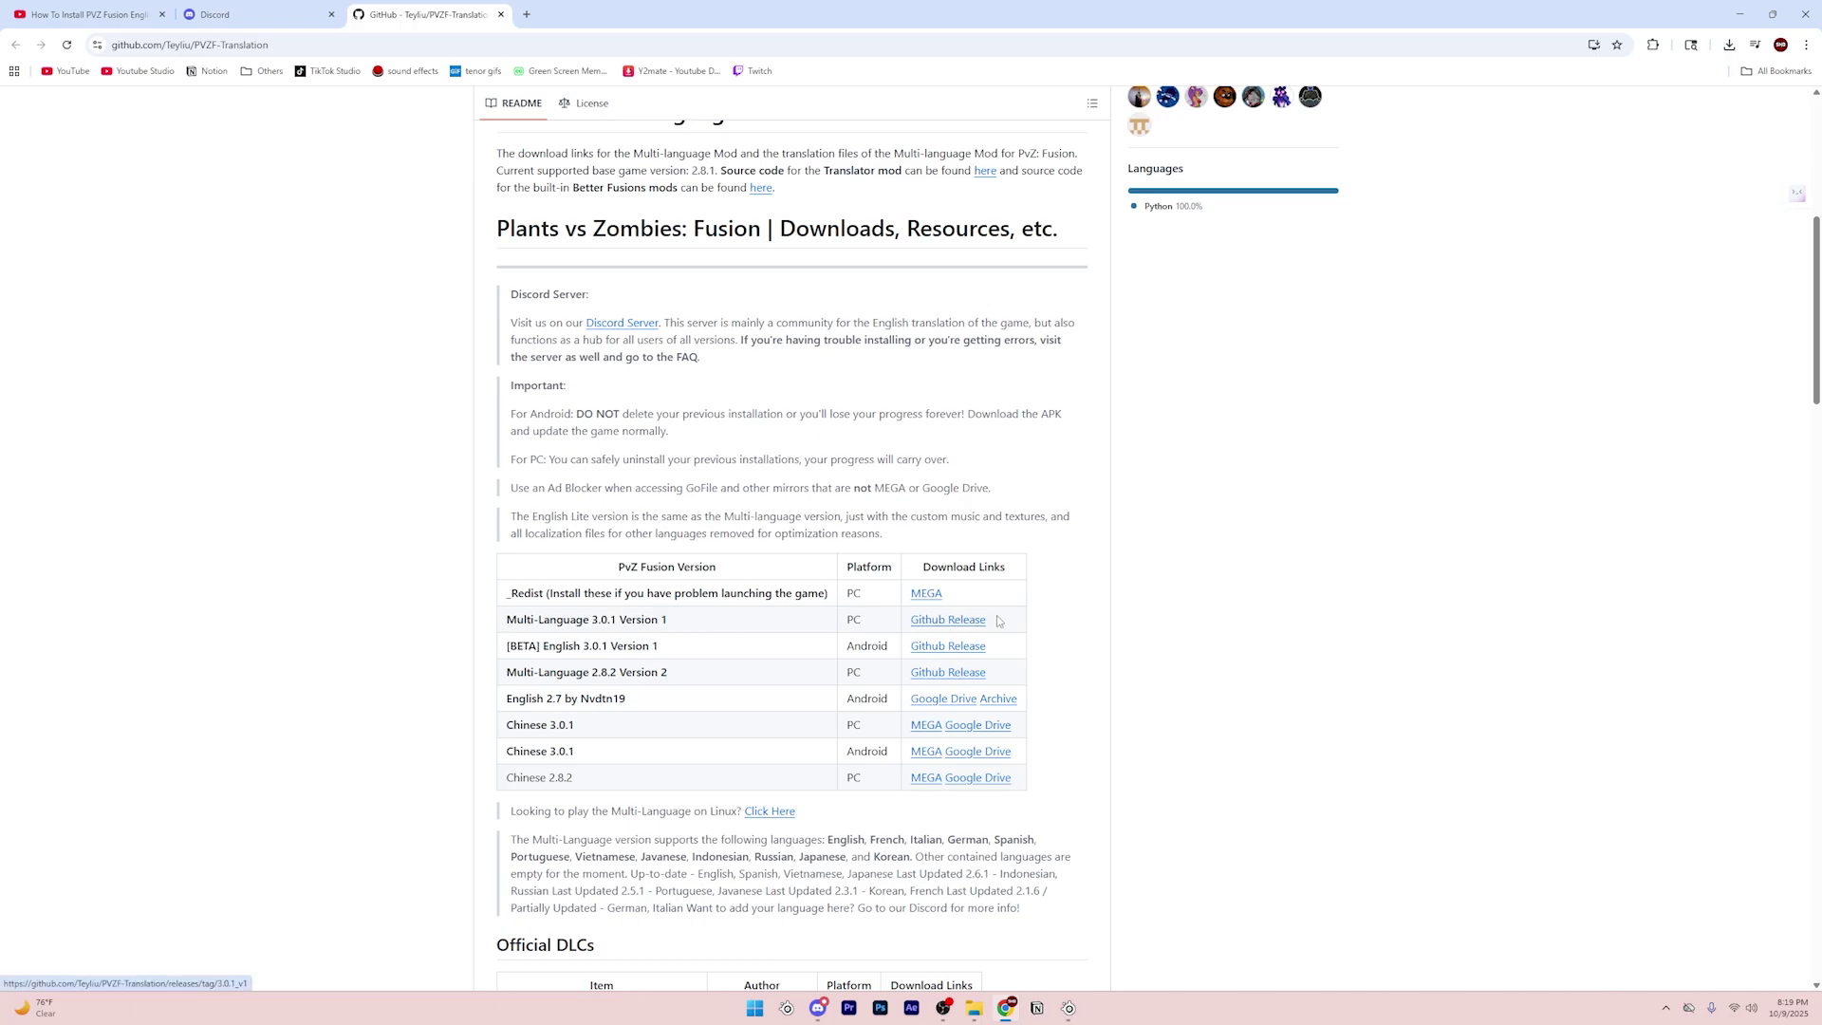
- Open the Multi-Language 3.0.1 Version 1 release and scroll to its Installation links and Assets
{"action": "left_click", "coordinate": [962, 627]}
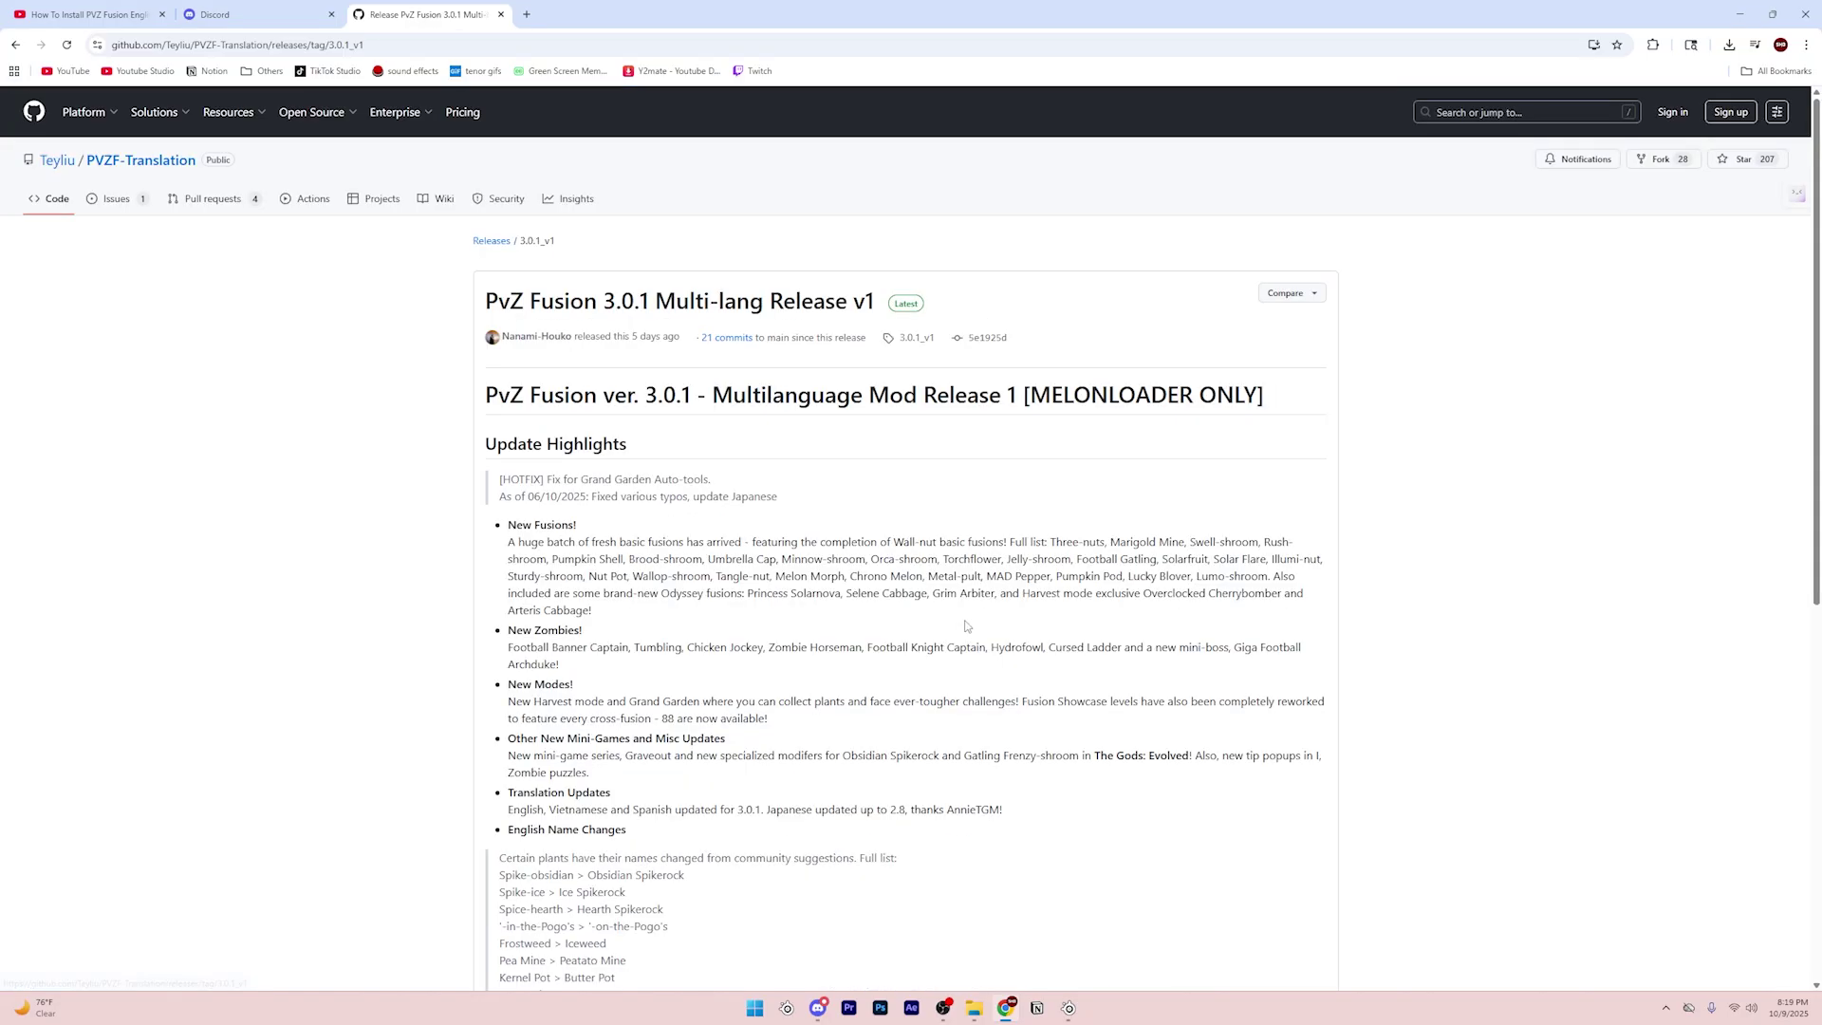
{"action": "scroll", "coordinate": [585, 442], "scroll_direction": "down", "scroll_amount": 1}
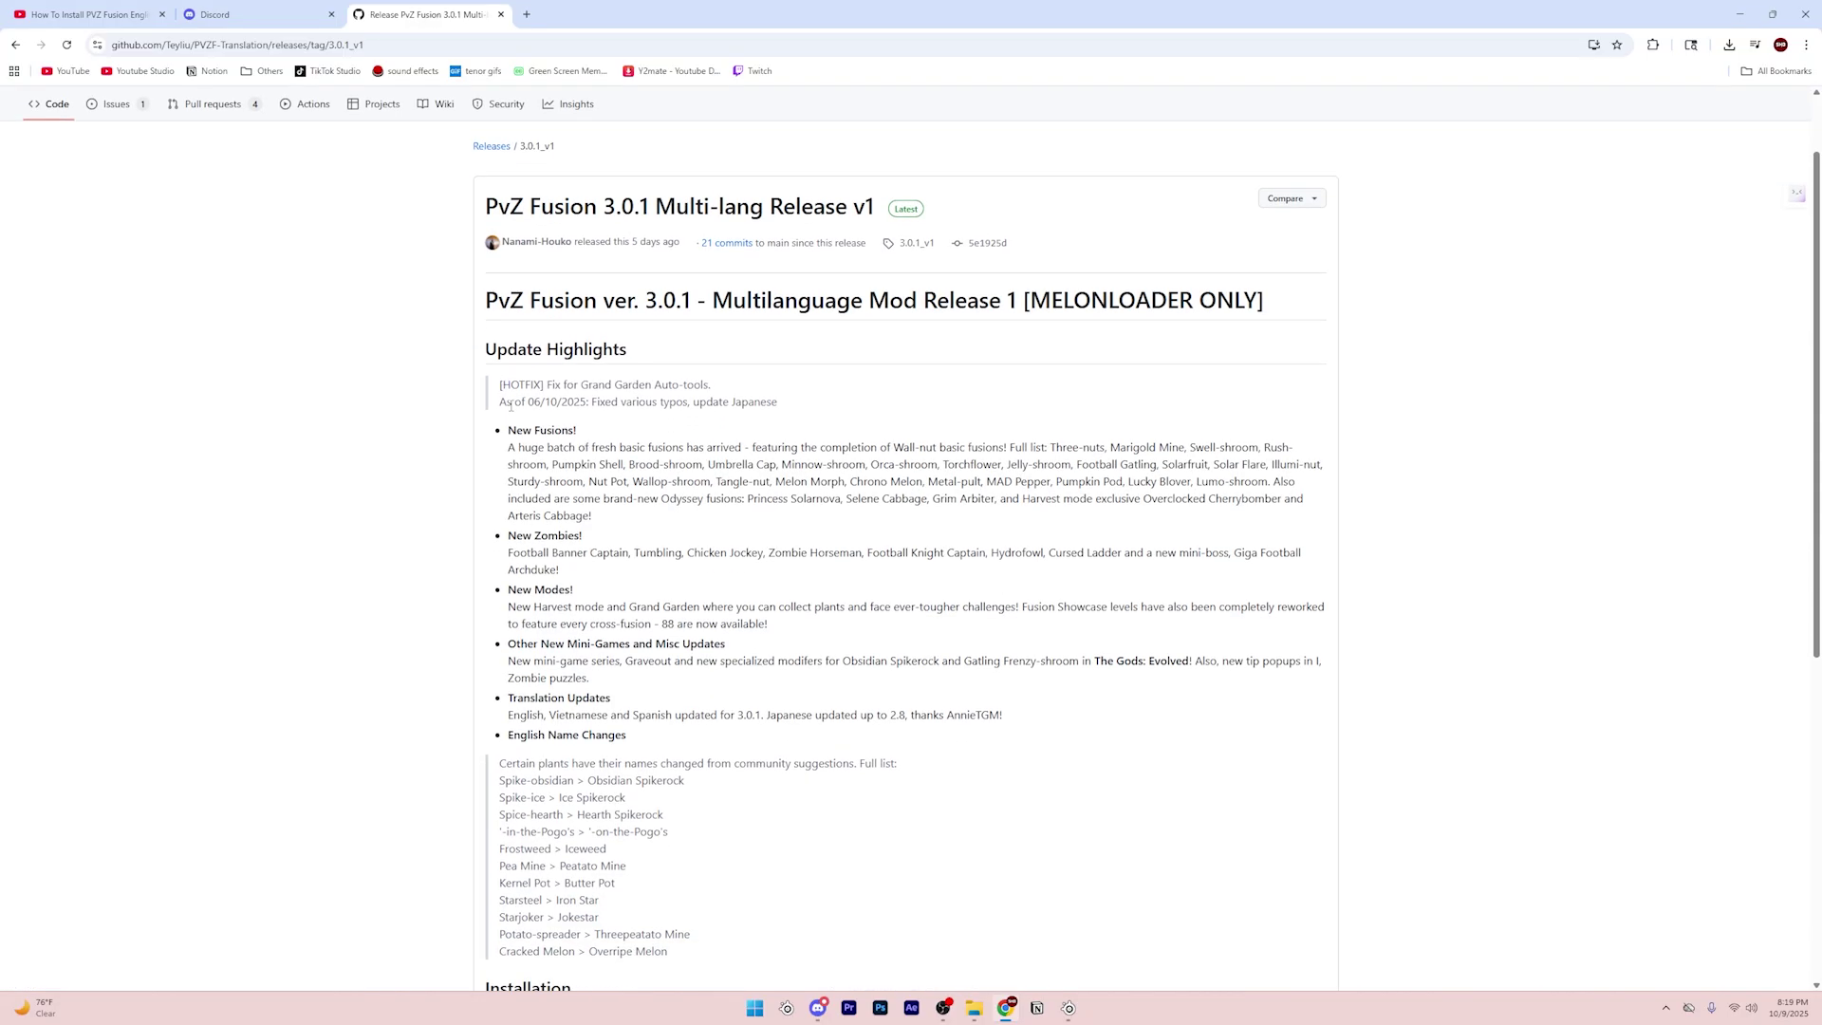
{"action": "mouse_move", "coordinate": [506, 433]}
{"action": "left_mouse_down"}
{"action": "mouse_move", "coordinate": [593, 448]}
{"action": "mouse_move", "coordinate": [1008, 664]}
{"action": "mouse_move", "coordinate": [1010, 813]}
{"action": "left_mouse_up"}
{"action": "left_click", "coordinate": [1011, 821]}
{"action": "scroll", "coordinate": [925, 735], "scroll_direction": "down", "scroll_amount": 1}
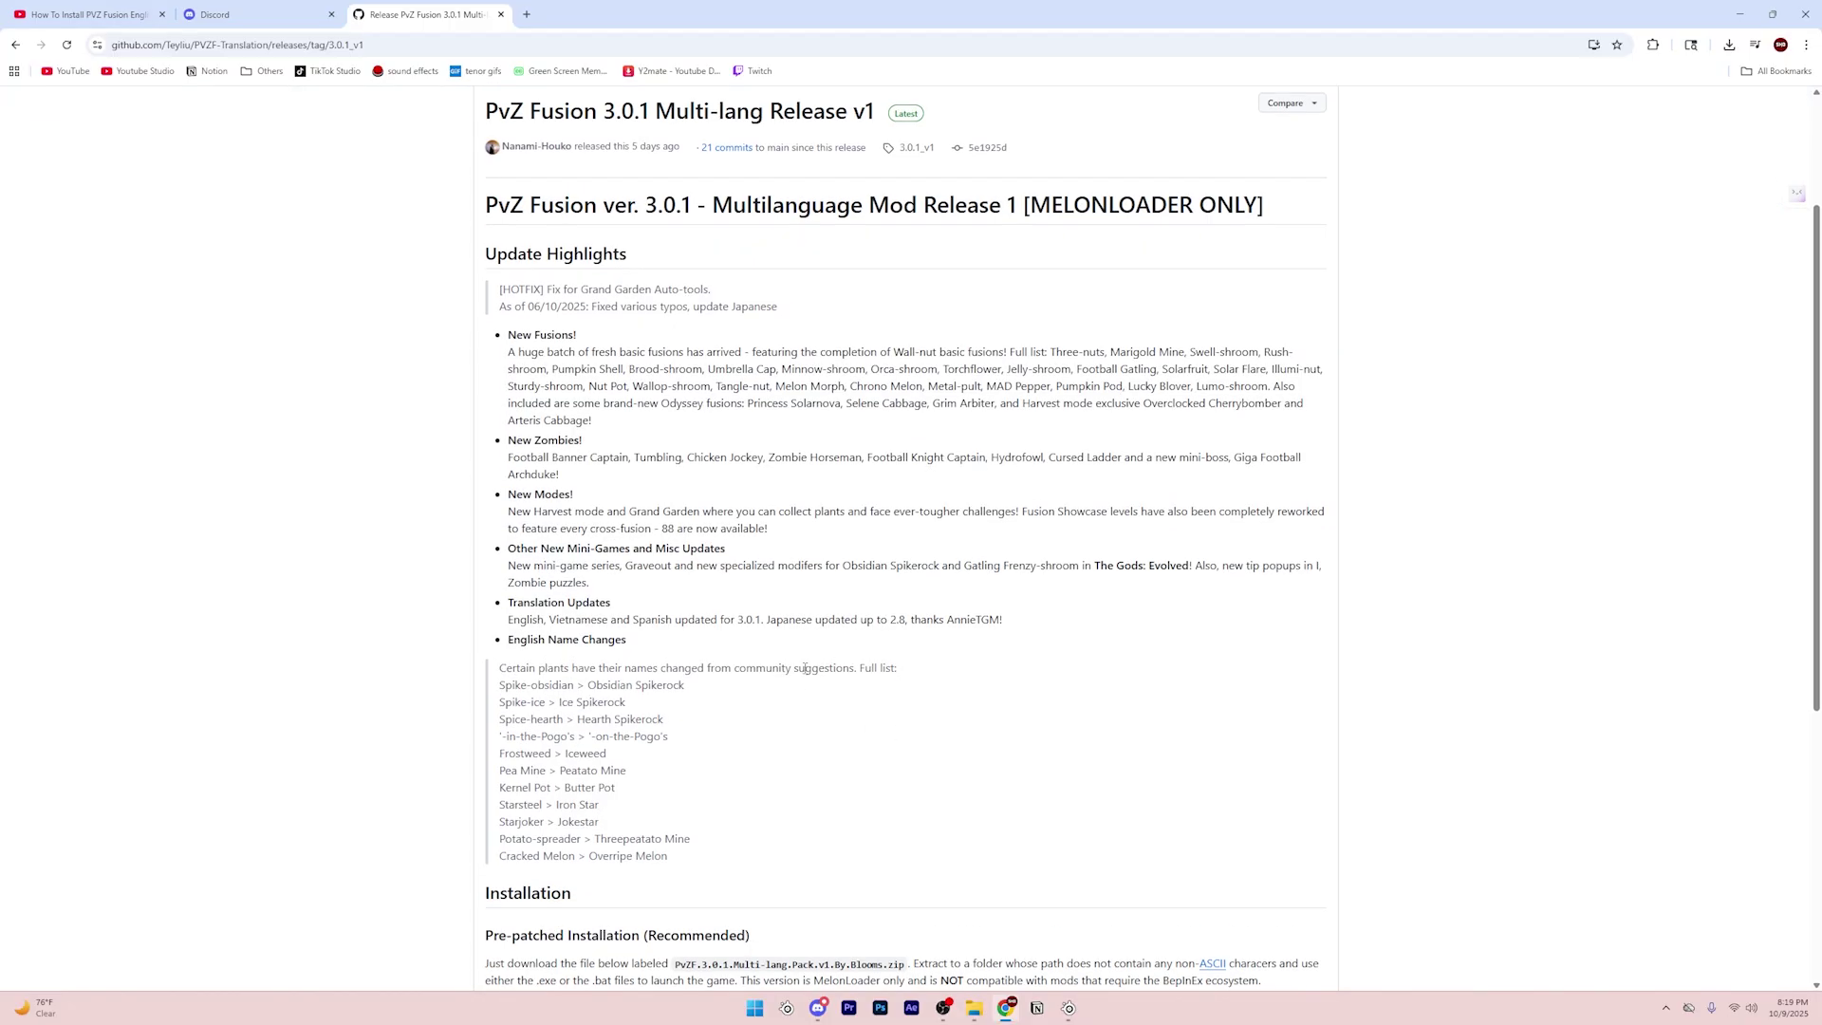
{"action": "scroll", "coordinate": [805, 674], "scroll_direction": "down", "scroll_amount": 2}
{"action": "scroll", "coordinate": [805, 674], "scroll_direction": "down", "scroll_amount": 3}
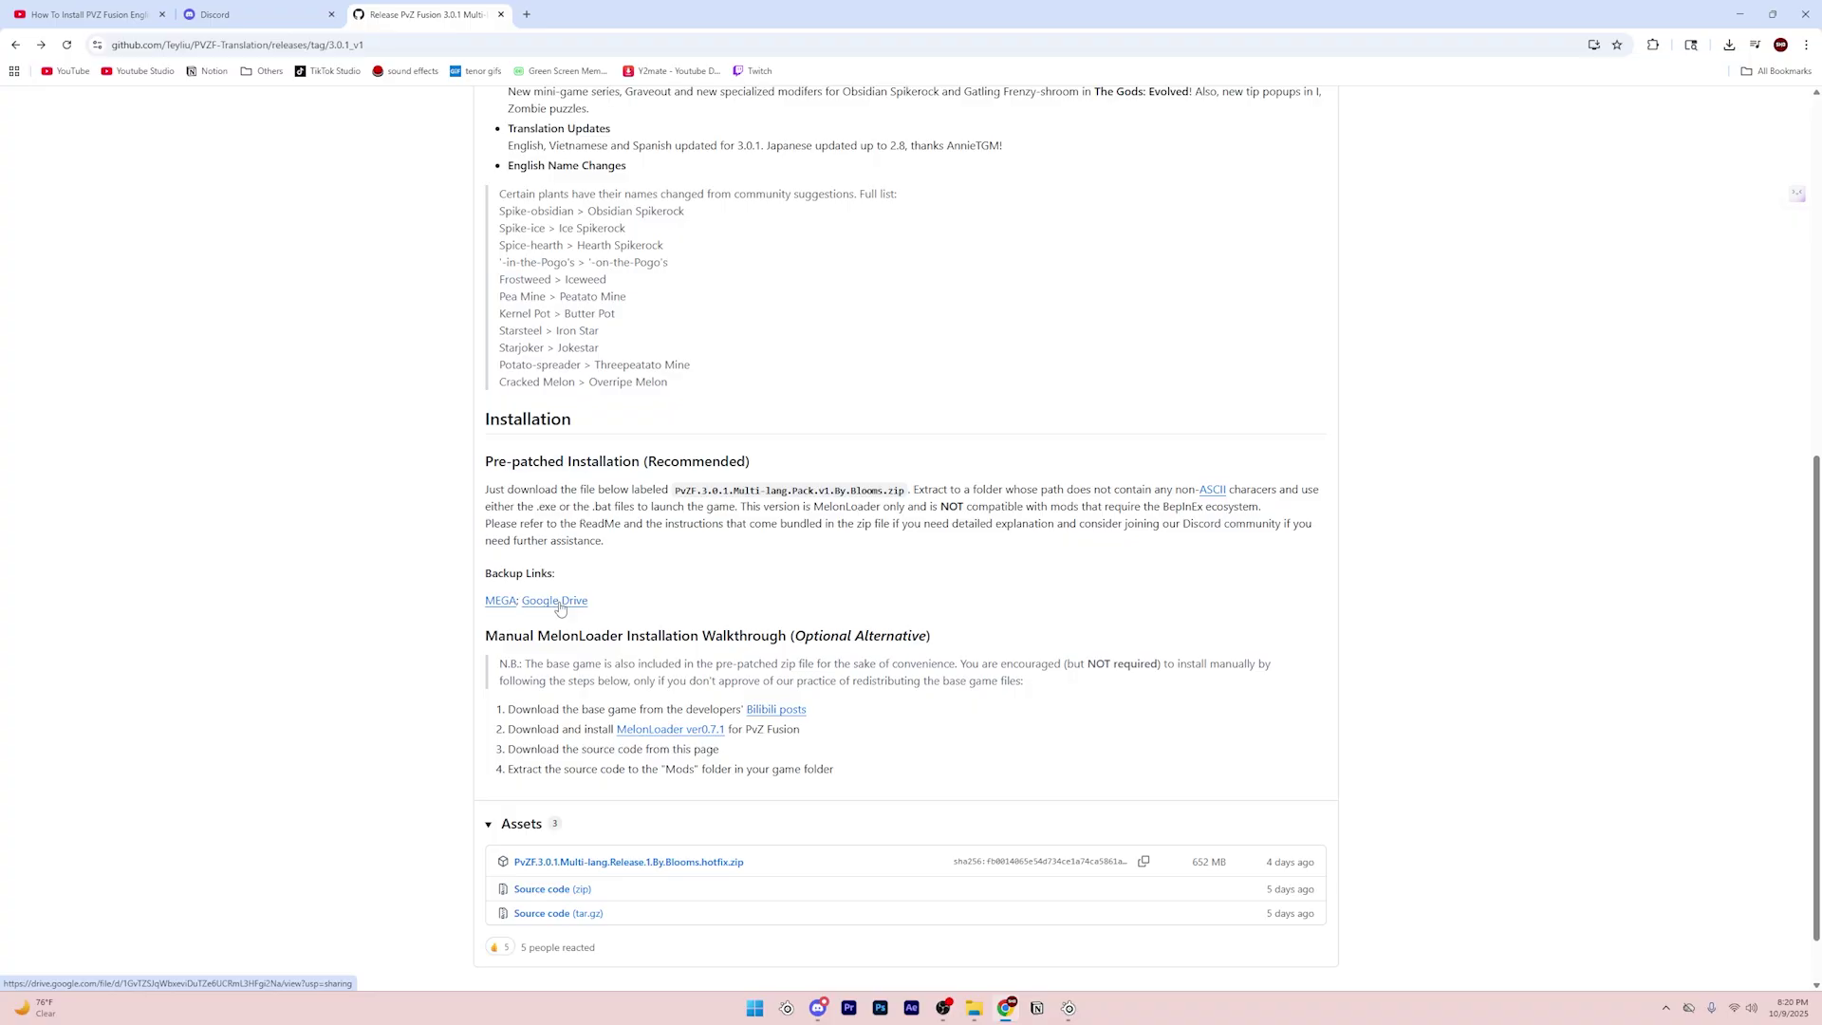
- Download the 652 MB PvZF 3.0.1 zip from the Google Drive backup, bypassing the virus-scan warning
{"action": "left_click", "coordinate": [559, 604]}
{"action": "left_click", "coordinate": [824, 519]}
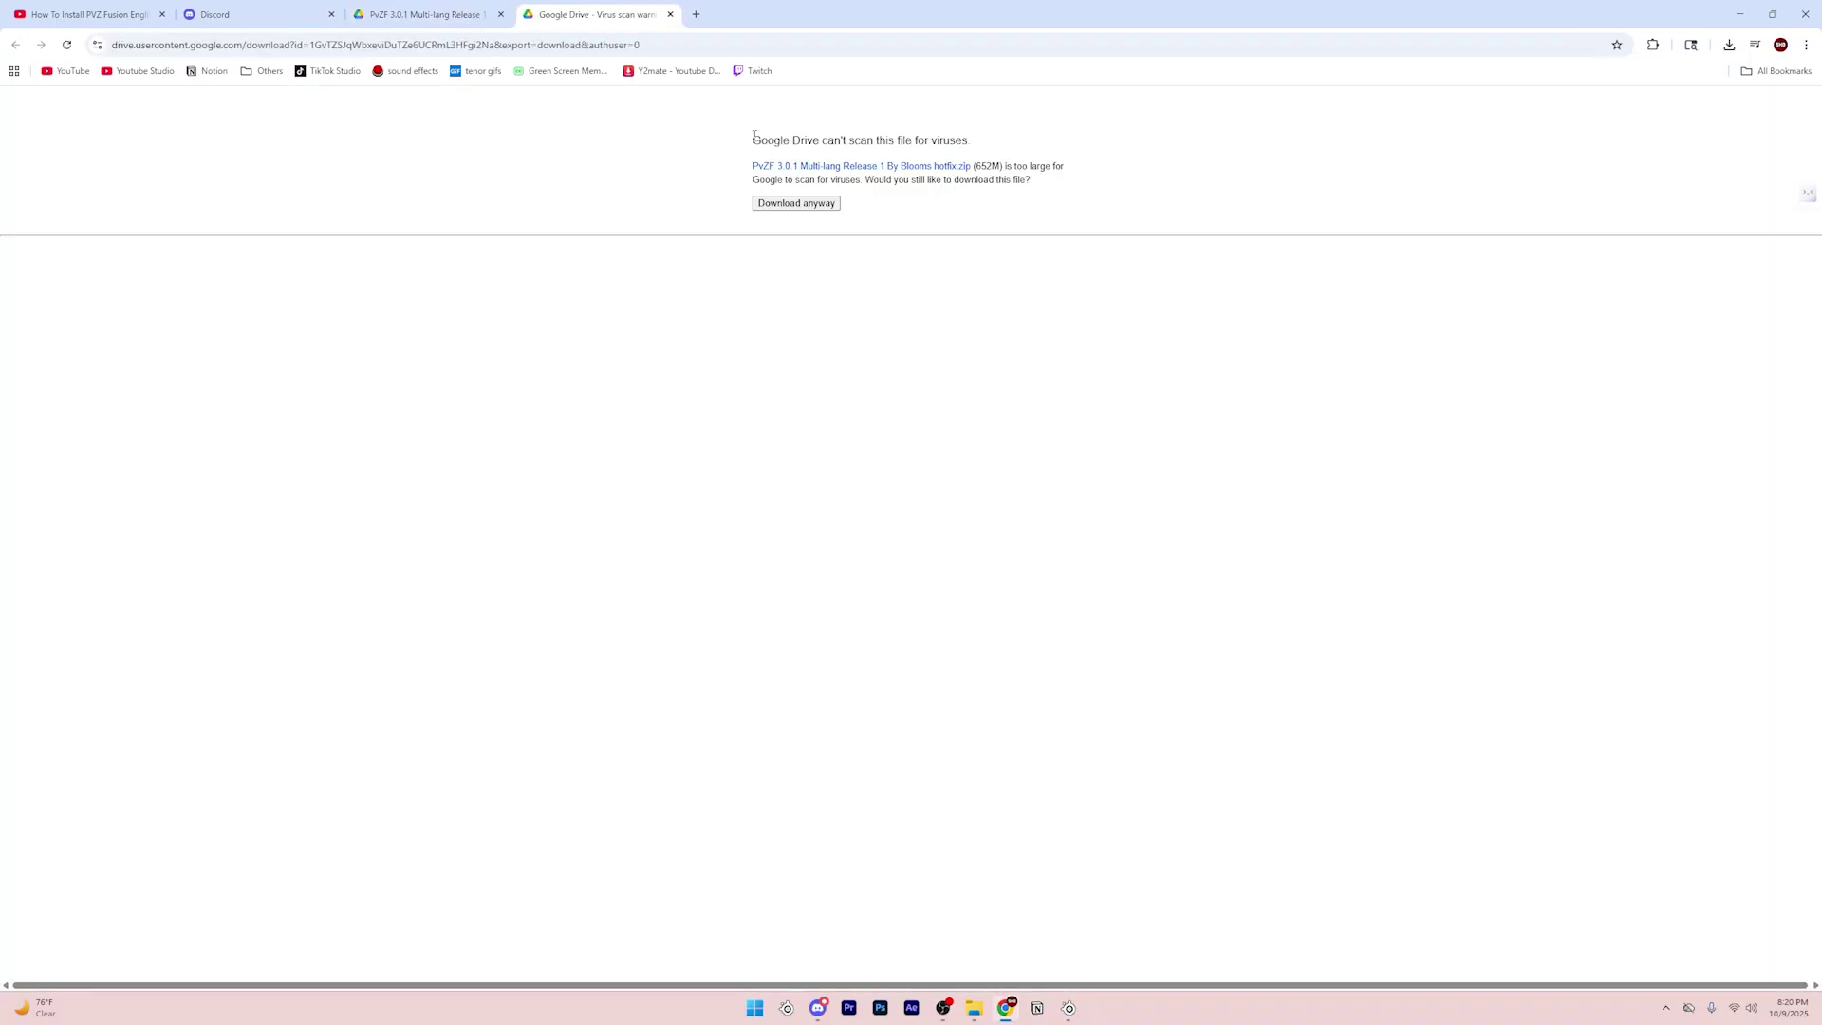
{"action": "left_click_drag", "start_coordinate": [754, 137], "coordinate": [1056, 144]}
{"action": "left_click", "coordinate": [1048, 150]}
{"action": "left_click", "coordinate": [821, 211]}
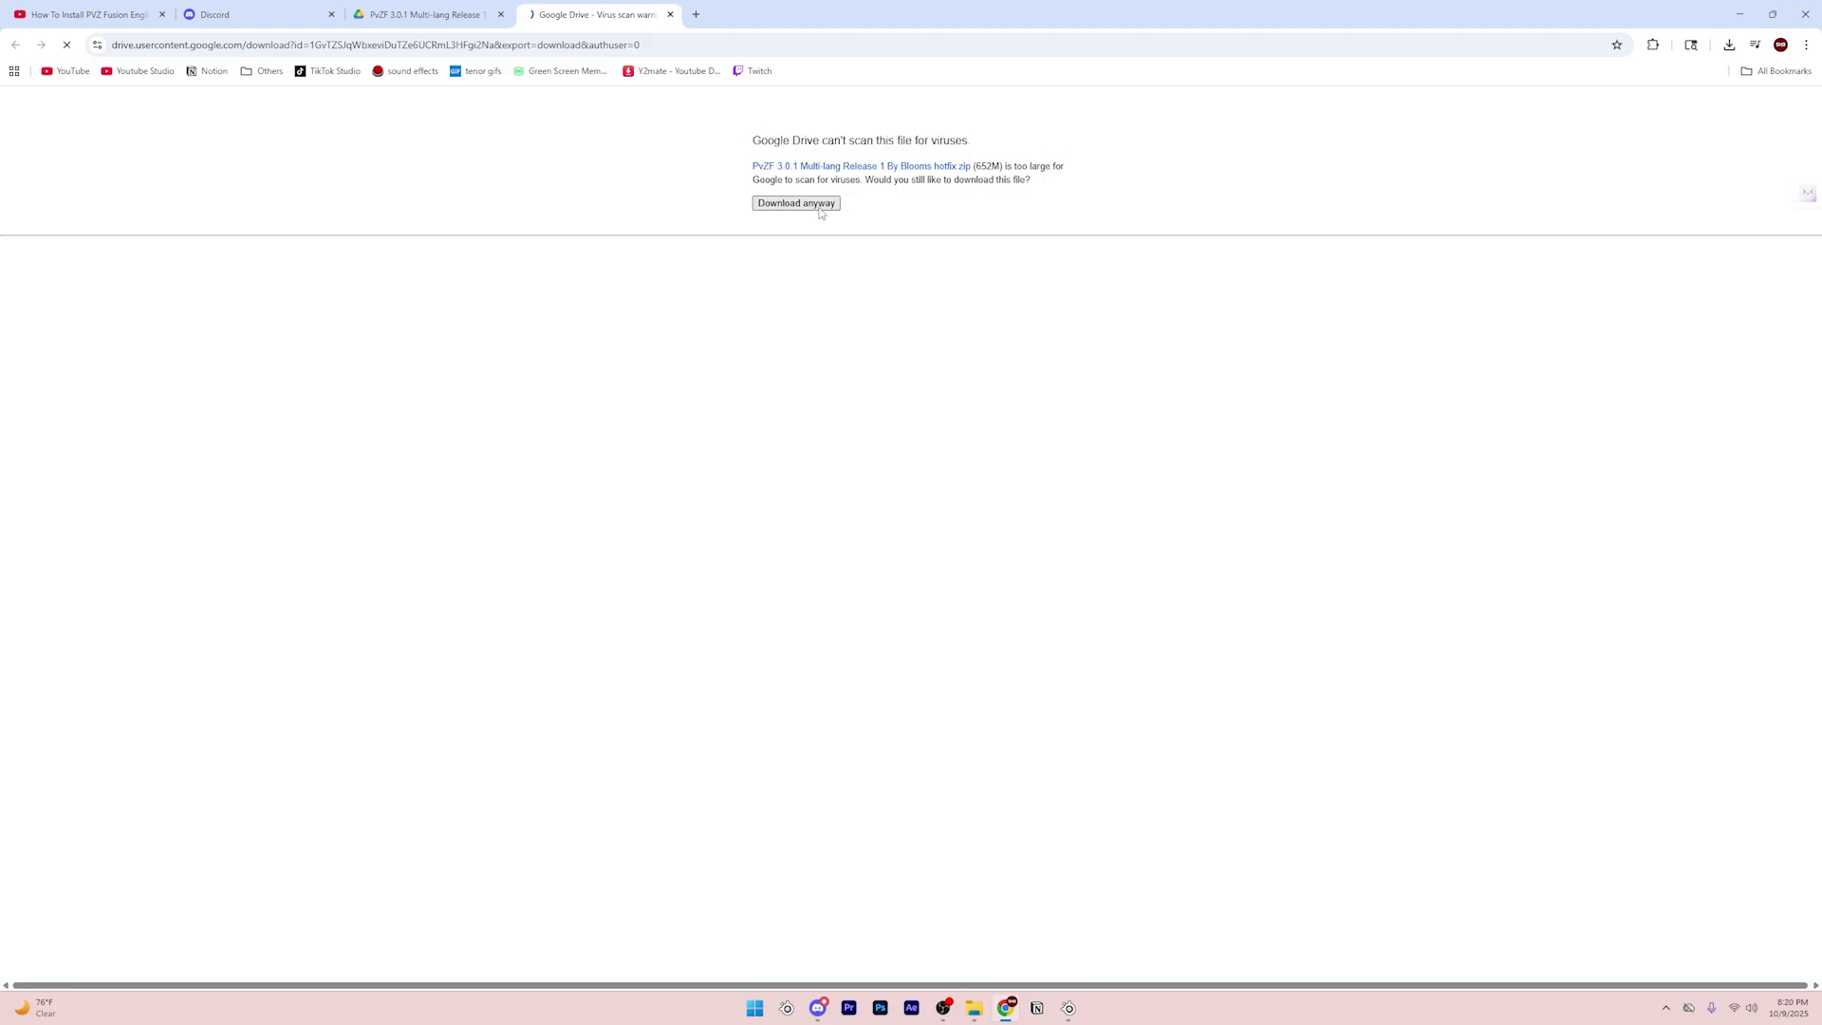
{"action": "left_click", "coordinate": [1729, 45]}
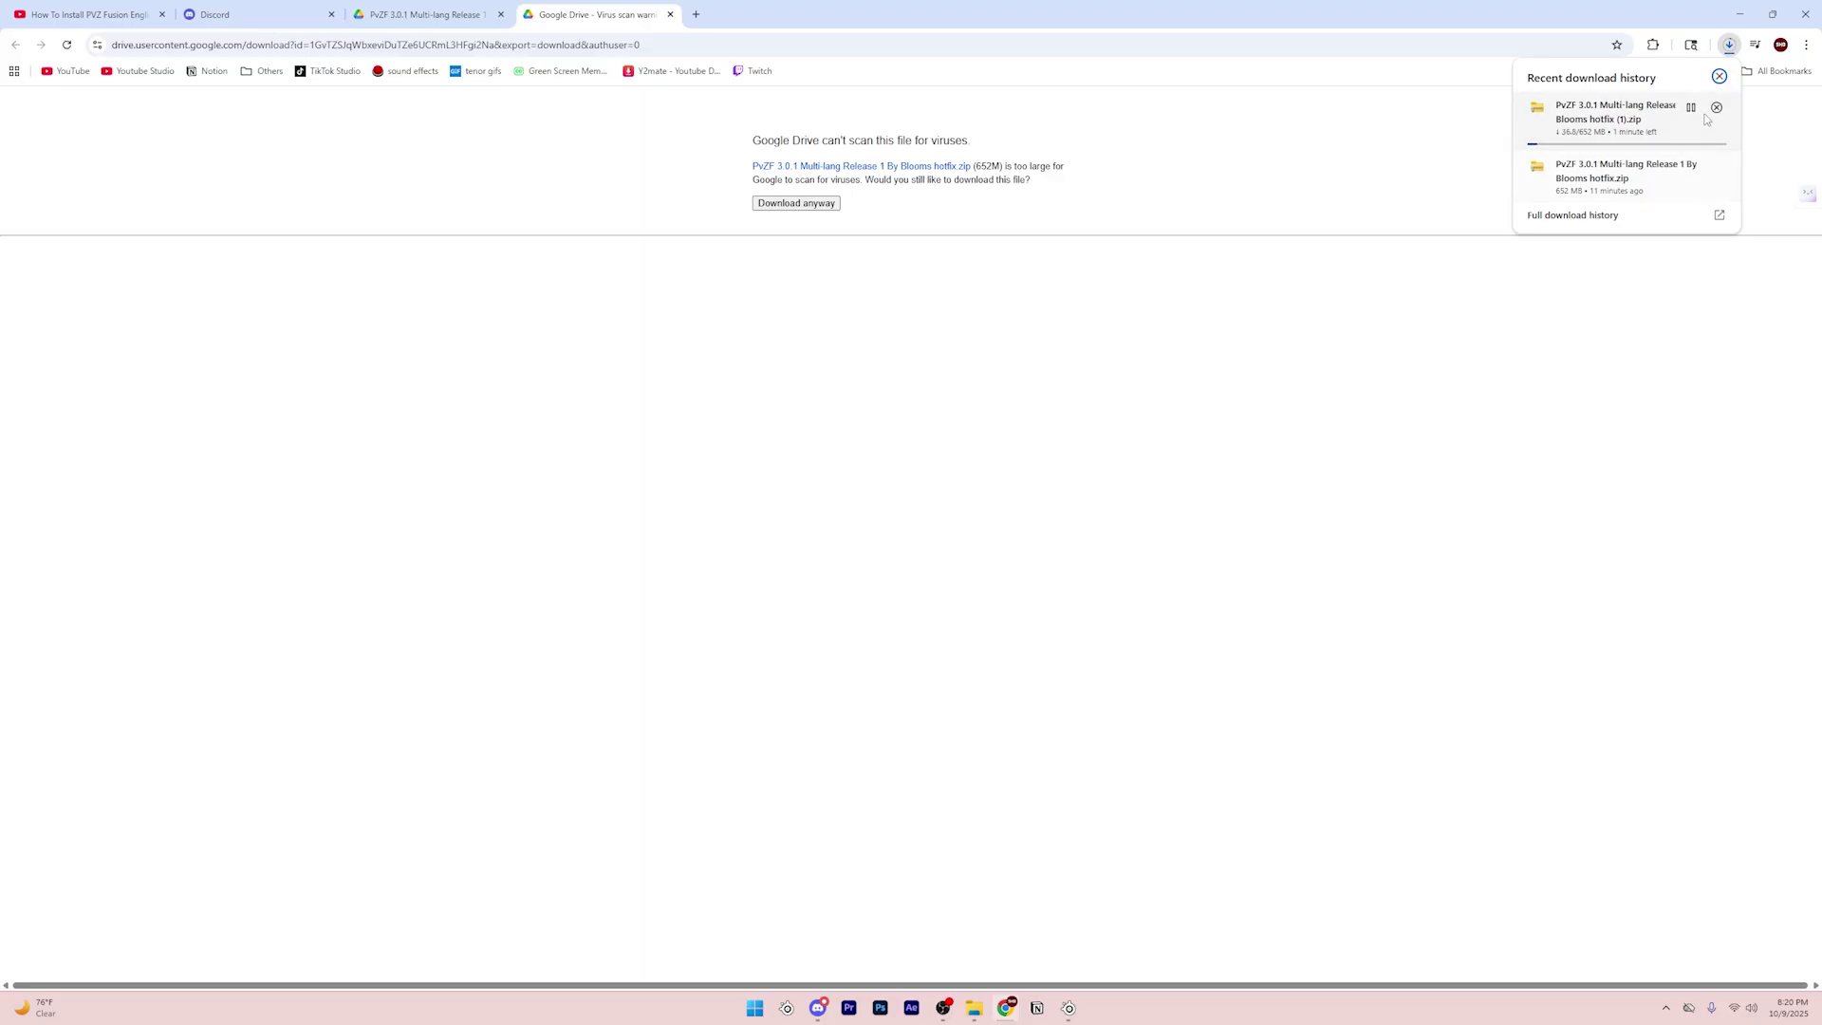
- Cancel the duplicate in-progress download of the PvZF zip
{"action": "left_click", "coordinate": [1717, 108]}
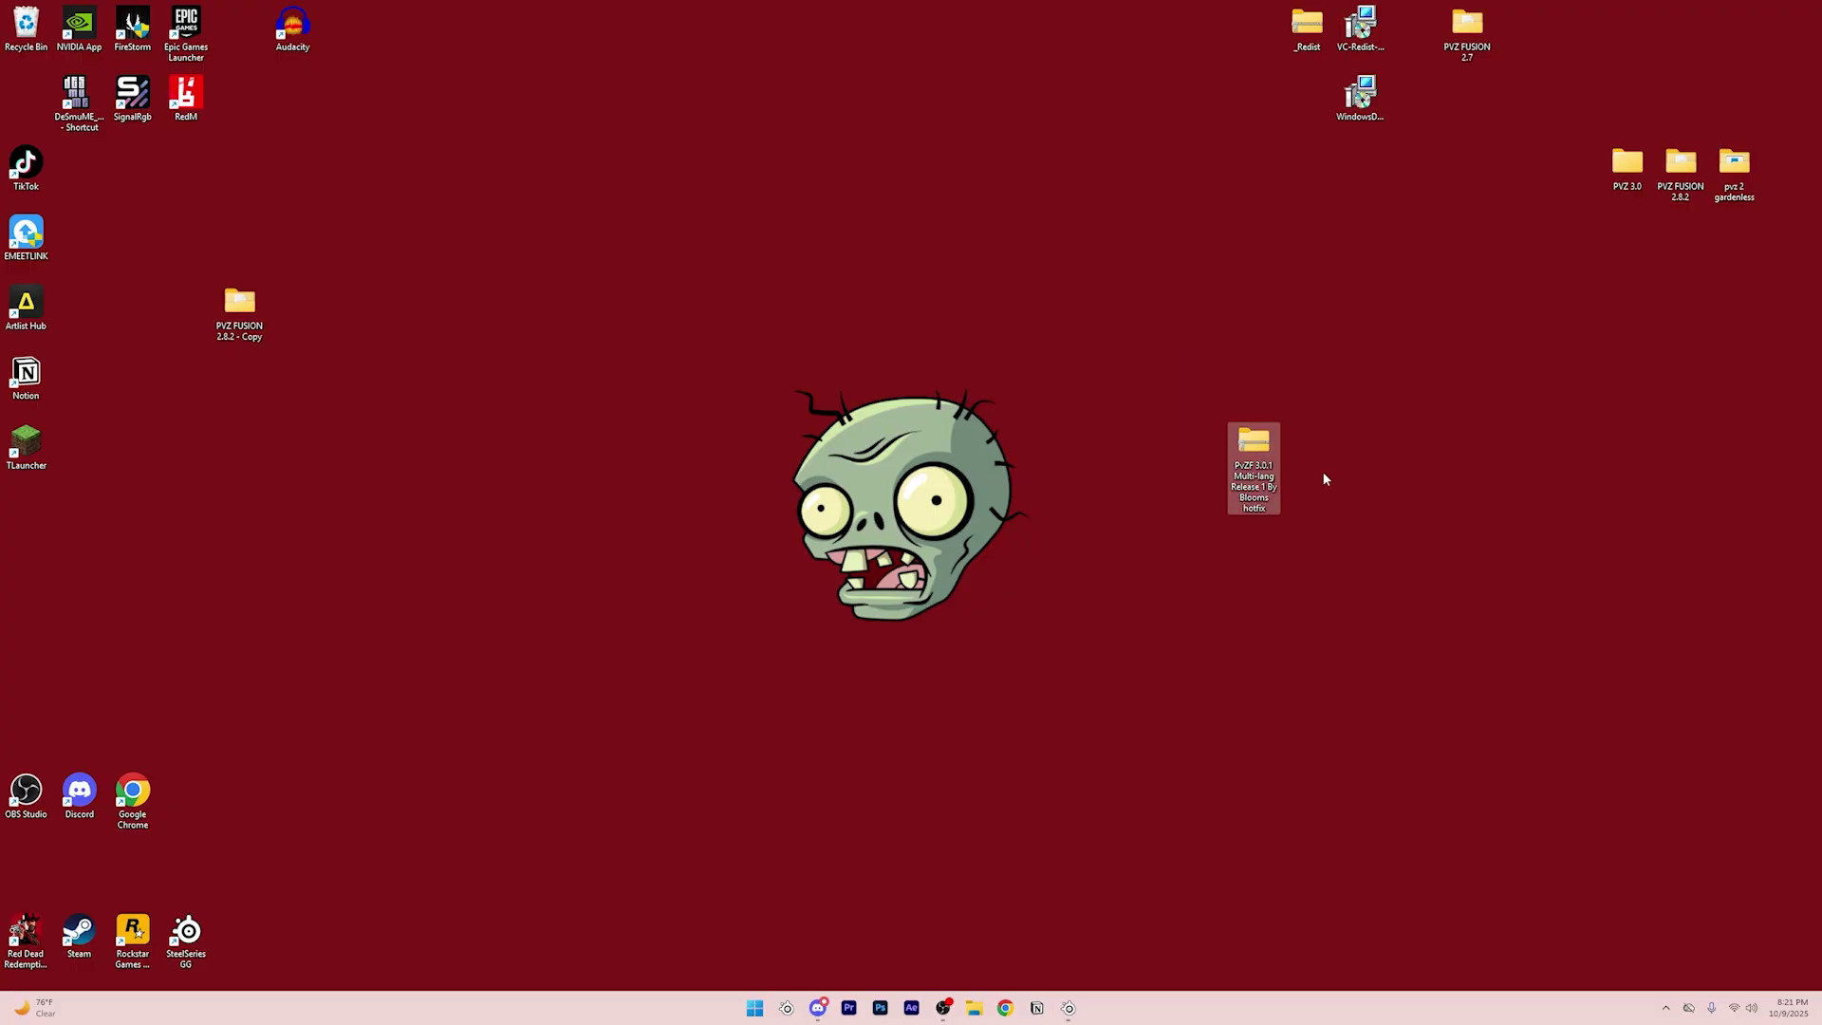
{"action": "left_click_drag", "start_coordinate": [1115, 477], "coordinate": [1402, 563]}
{"action": "left_click", "coordinate": [1198, 390]}
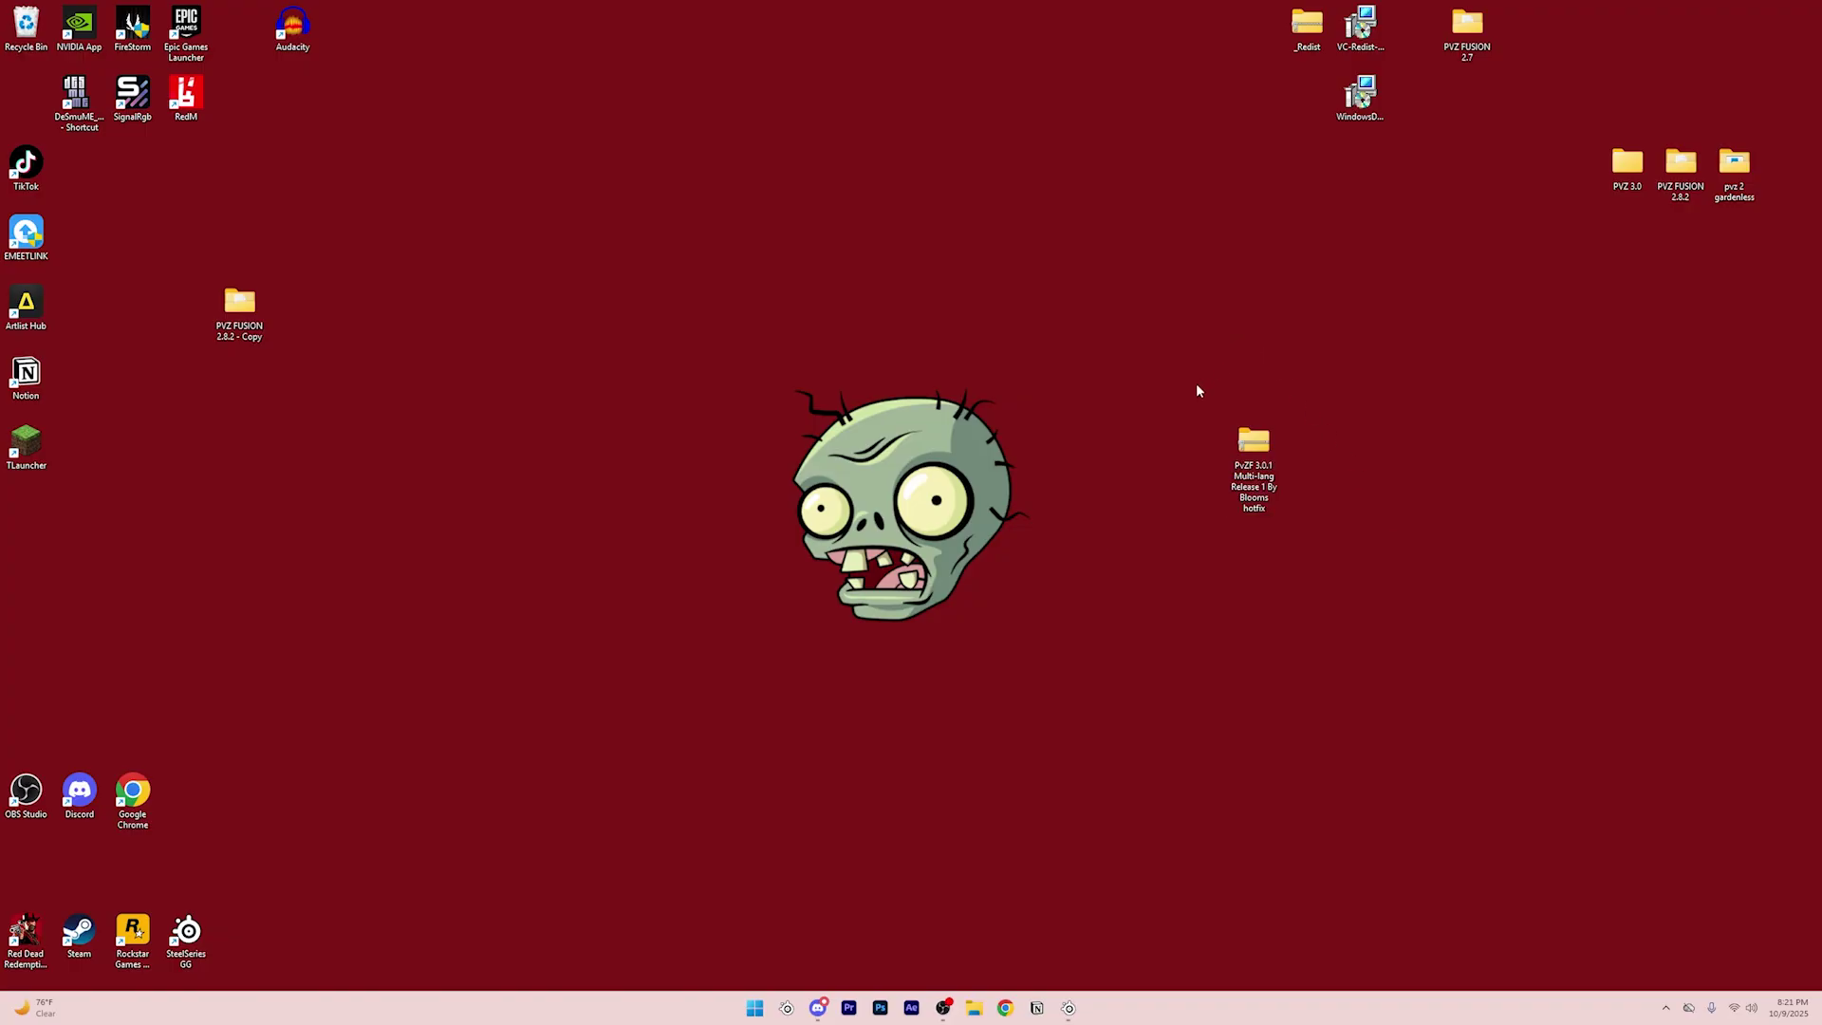
- Create a desktop folder named 'pvz fusion 3.0' and move the PvZF zip into it
{"action": "right_click", "coordinate": [1369, 465]}
{"action": "mouse_move", "coordinate": [1414, 585]}
{"action": "left_click", "coordinate": [1646, 588]}
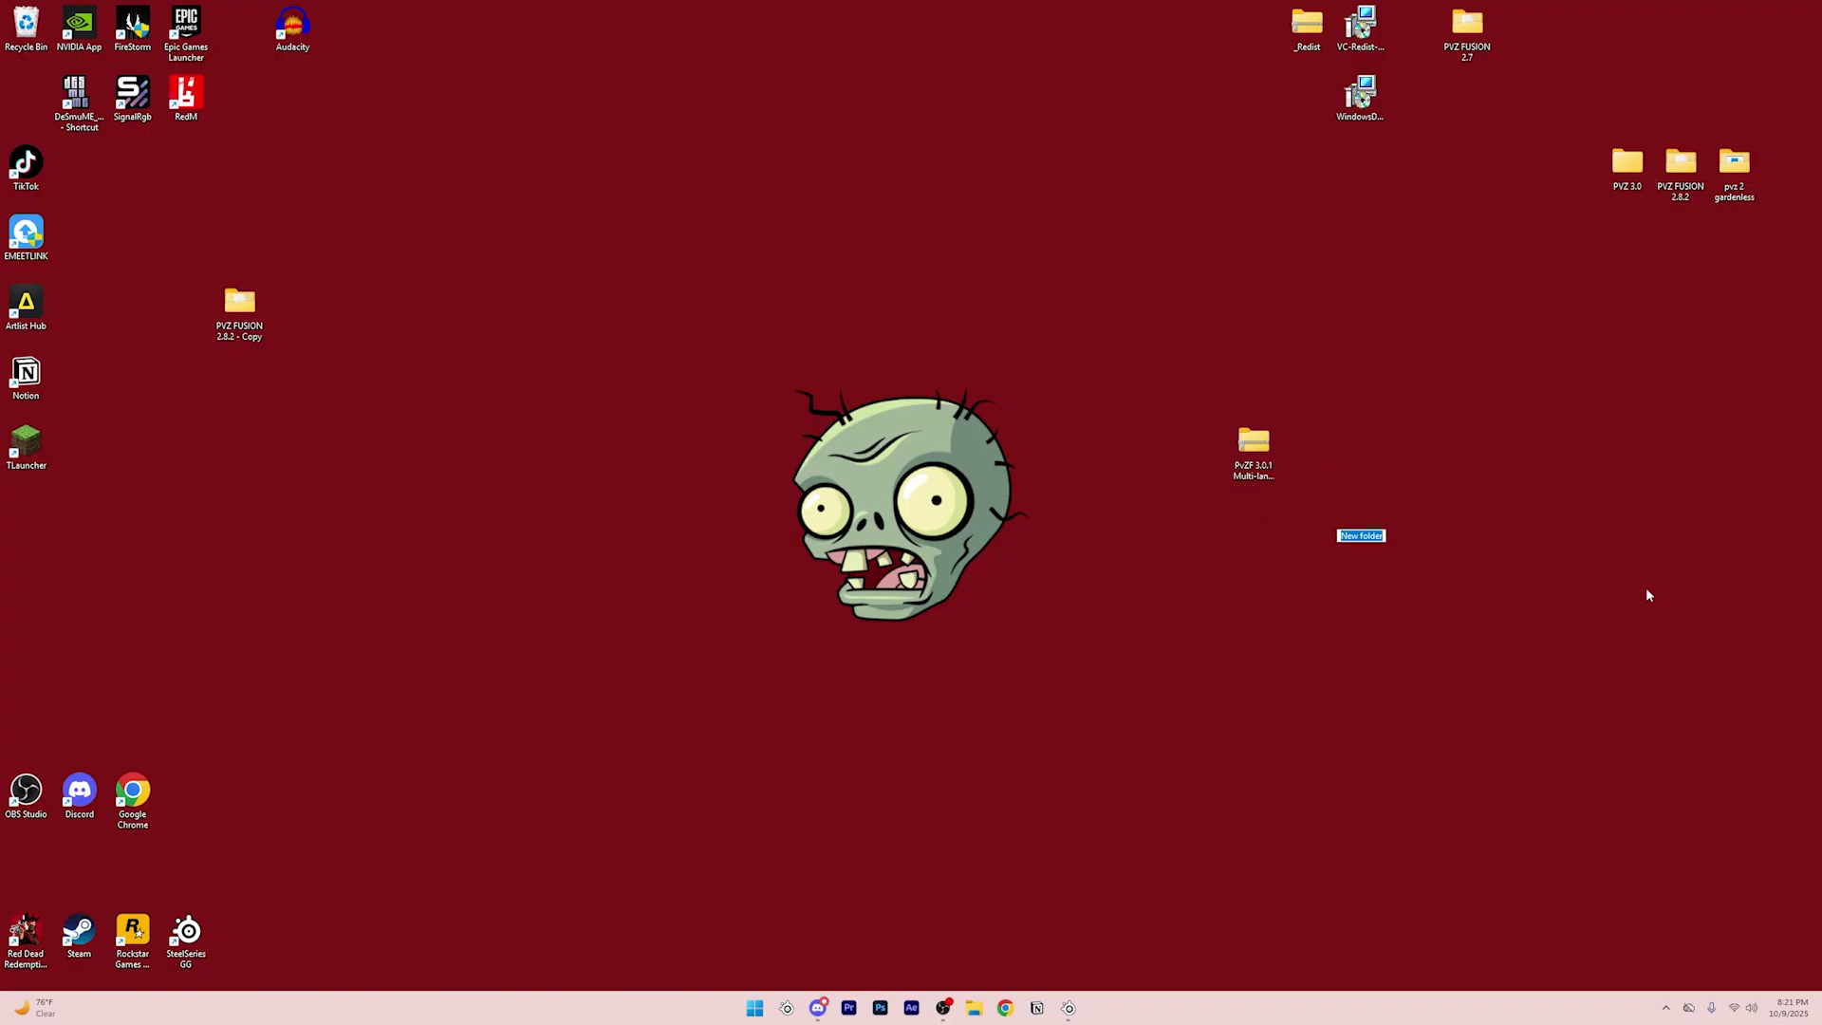
{"action": "type", "text": "pvz fusion 3.0"}
{"action": "key", "text": "Return"}
{"action": "left_click_drag", "start_coordinate": [1253, 457], "coordinate": [1364, 528]}
- Open the pvz fusion 3.0 folder and extract the zip there with WinRAR Extract Here
{"action": "double_click", "coordinate": [1369, 527]}
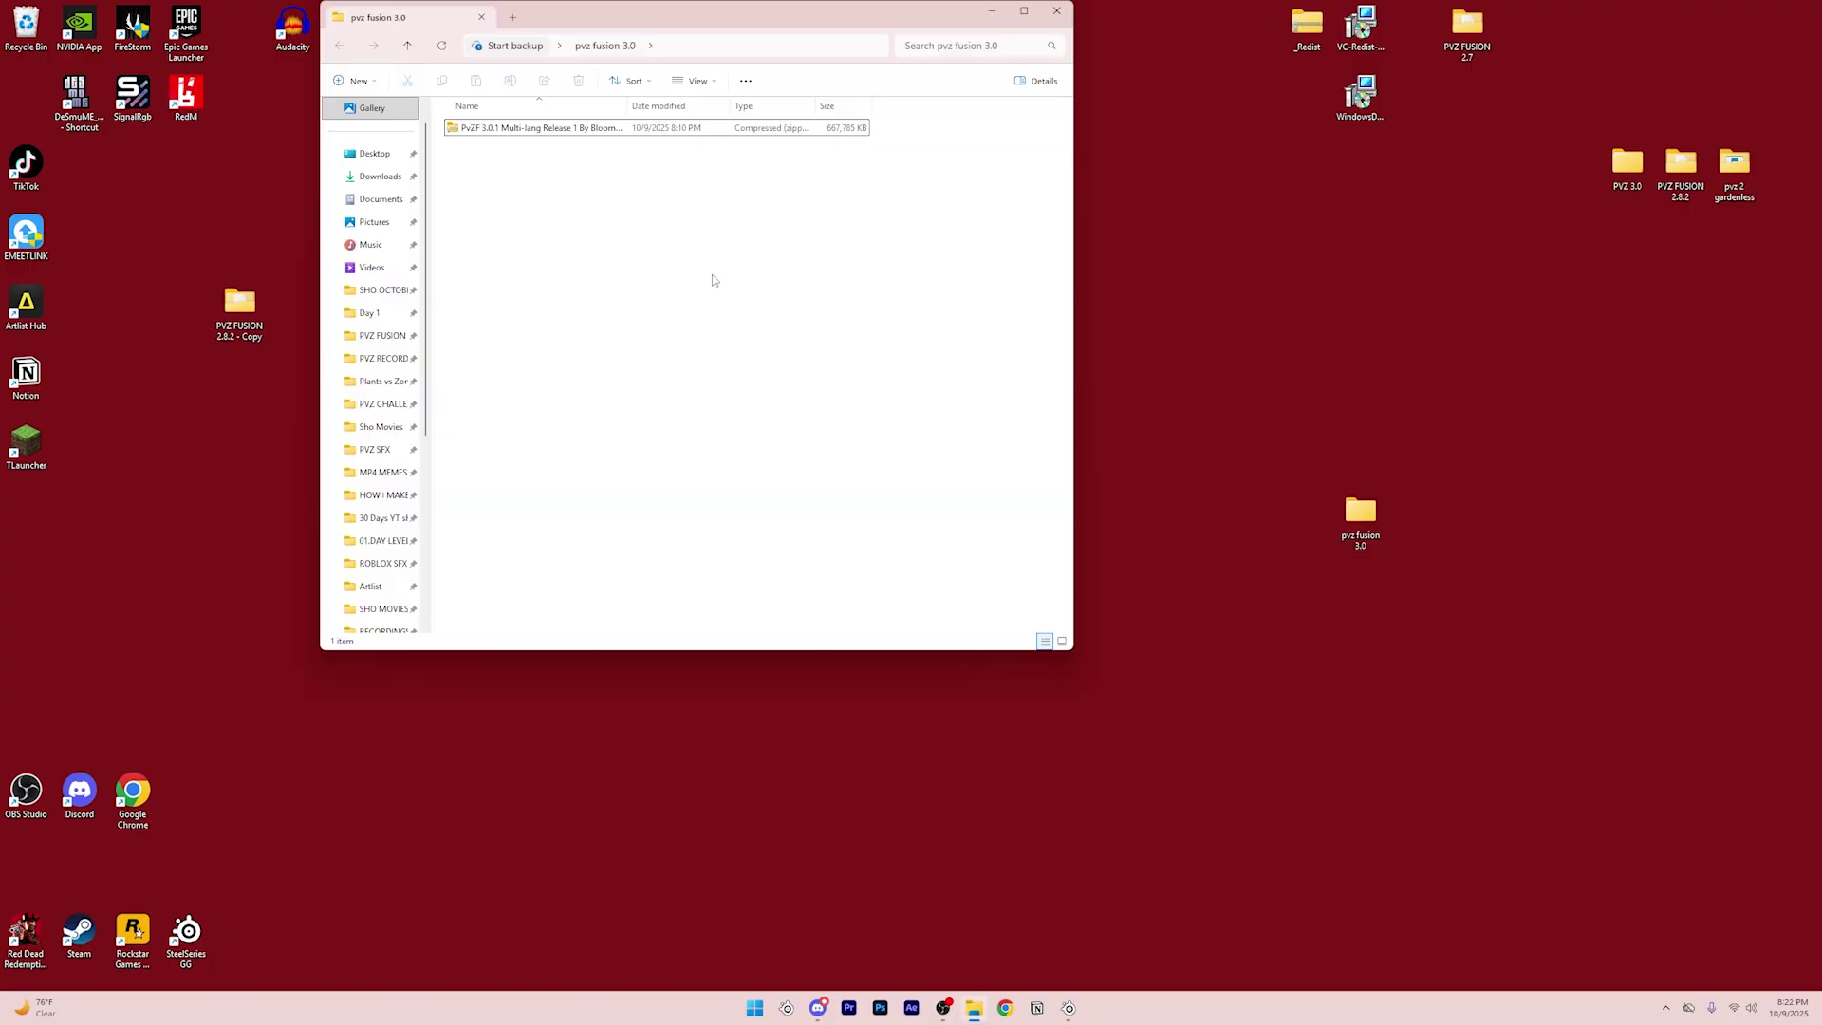
{"action": "right_click", "coordinate": [535, 131]}
{"action": "mouse_move", "coordinate": [604, 465]}
{"action": "left_click", "coordinate": [821, 533]}
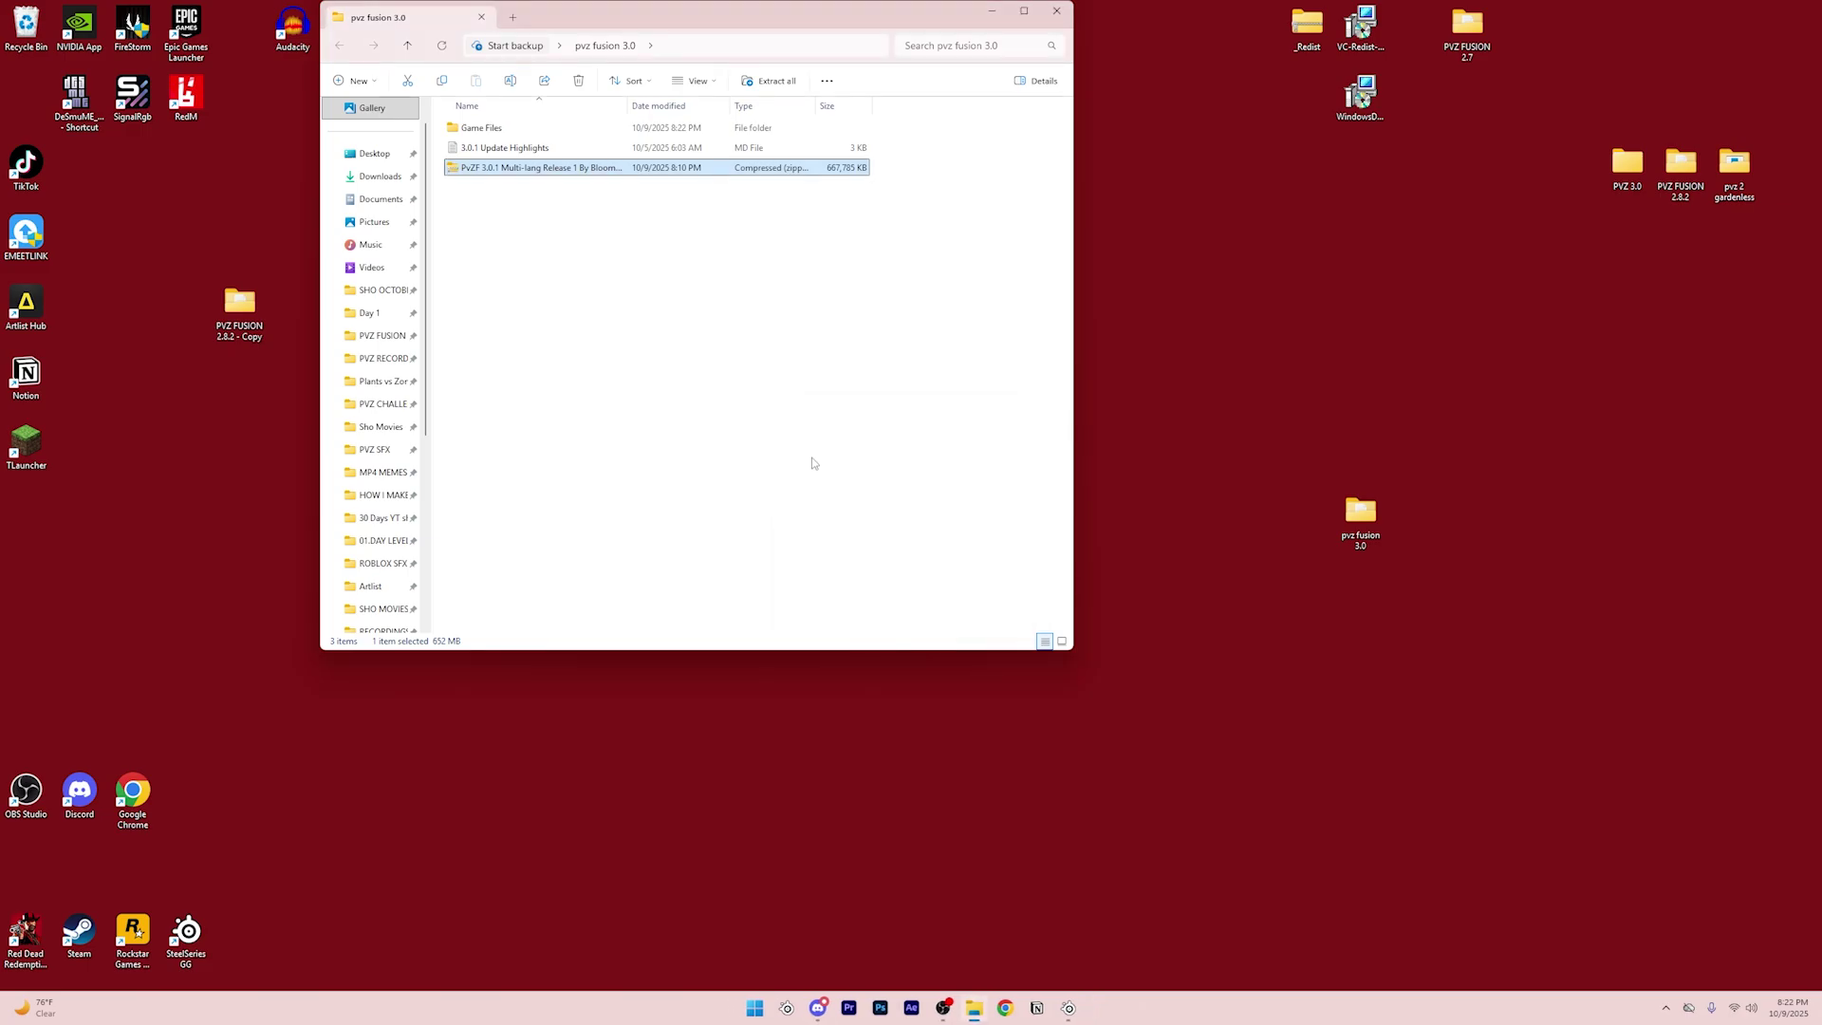
- Delete the downloaded PvZF zip, leaving only the extracted files
{"action": "right_click", "coordinate": [539, 269]}
{"action": "right_click", "coordinate": [700, 269]}
{"action": "right_click", "coordinate": [699, 269]}
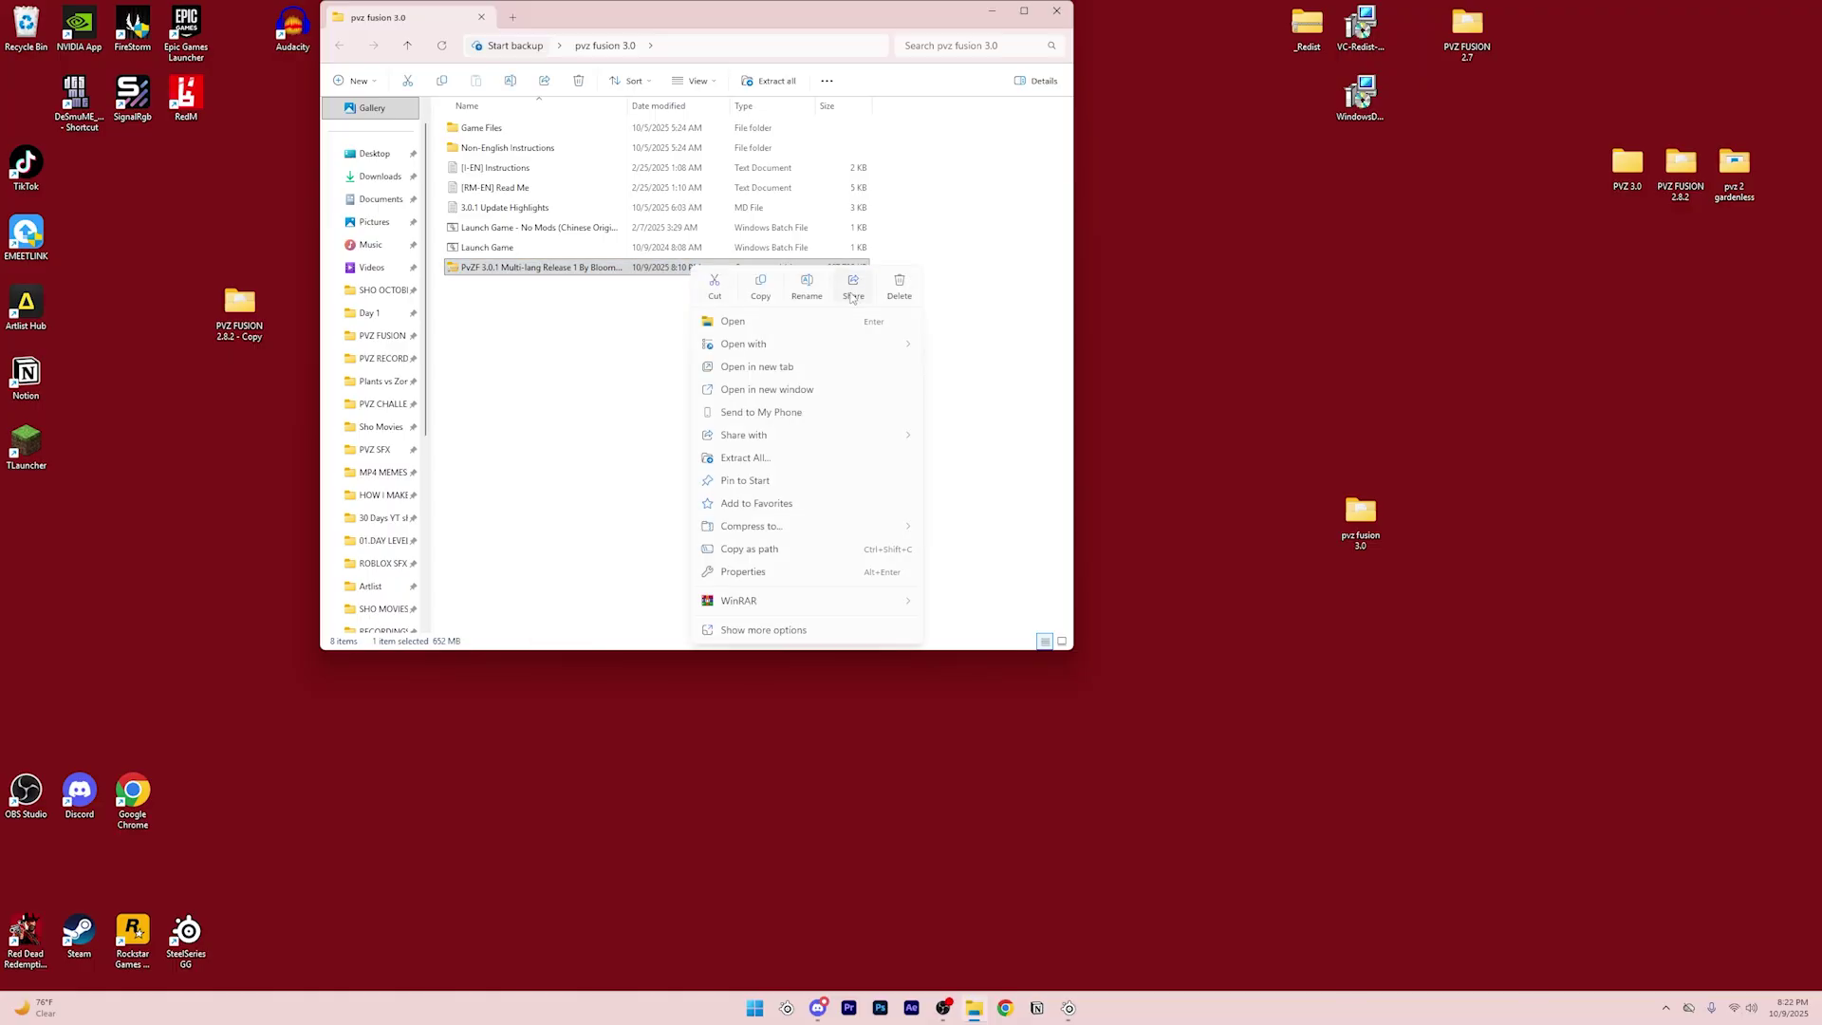
{"action": "left_click", "coordinate": [901, 289]}
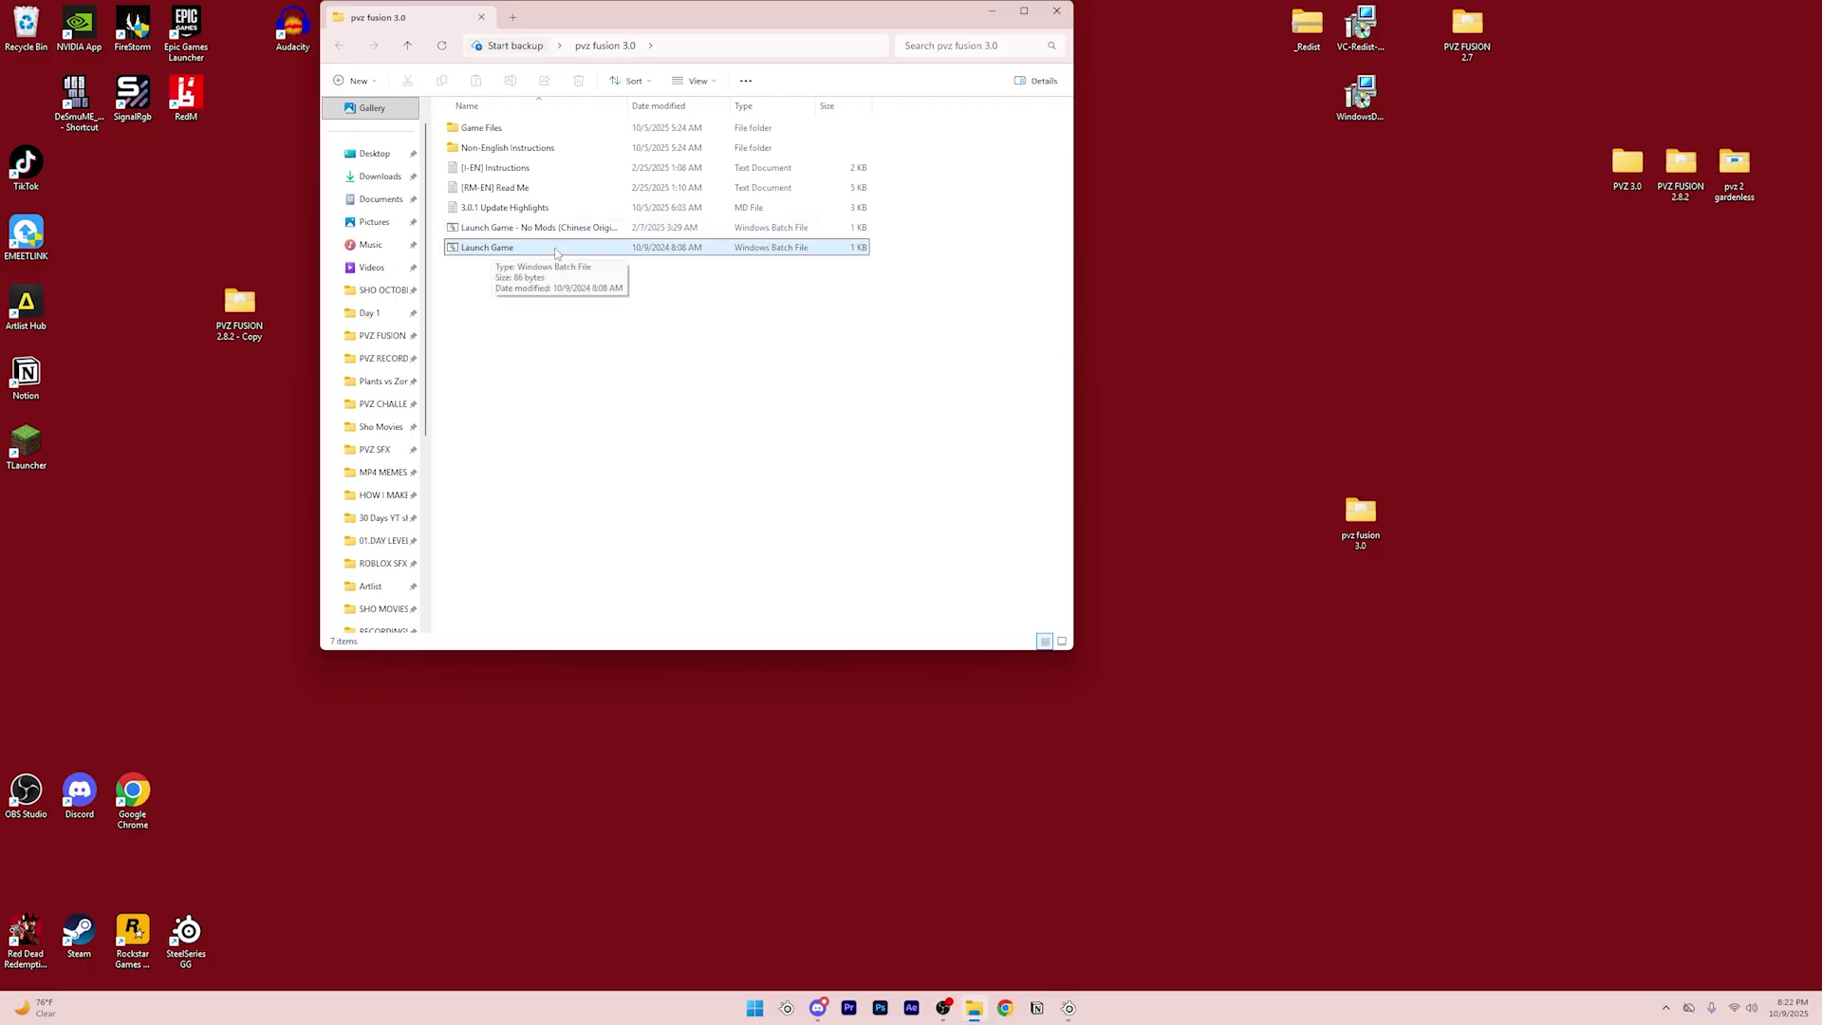
- Run the Launch Game batch file from the pvz fusion 3.0 folder
{"action": "left_click", "coordinate": [520, 232]}
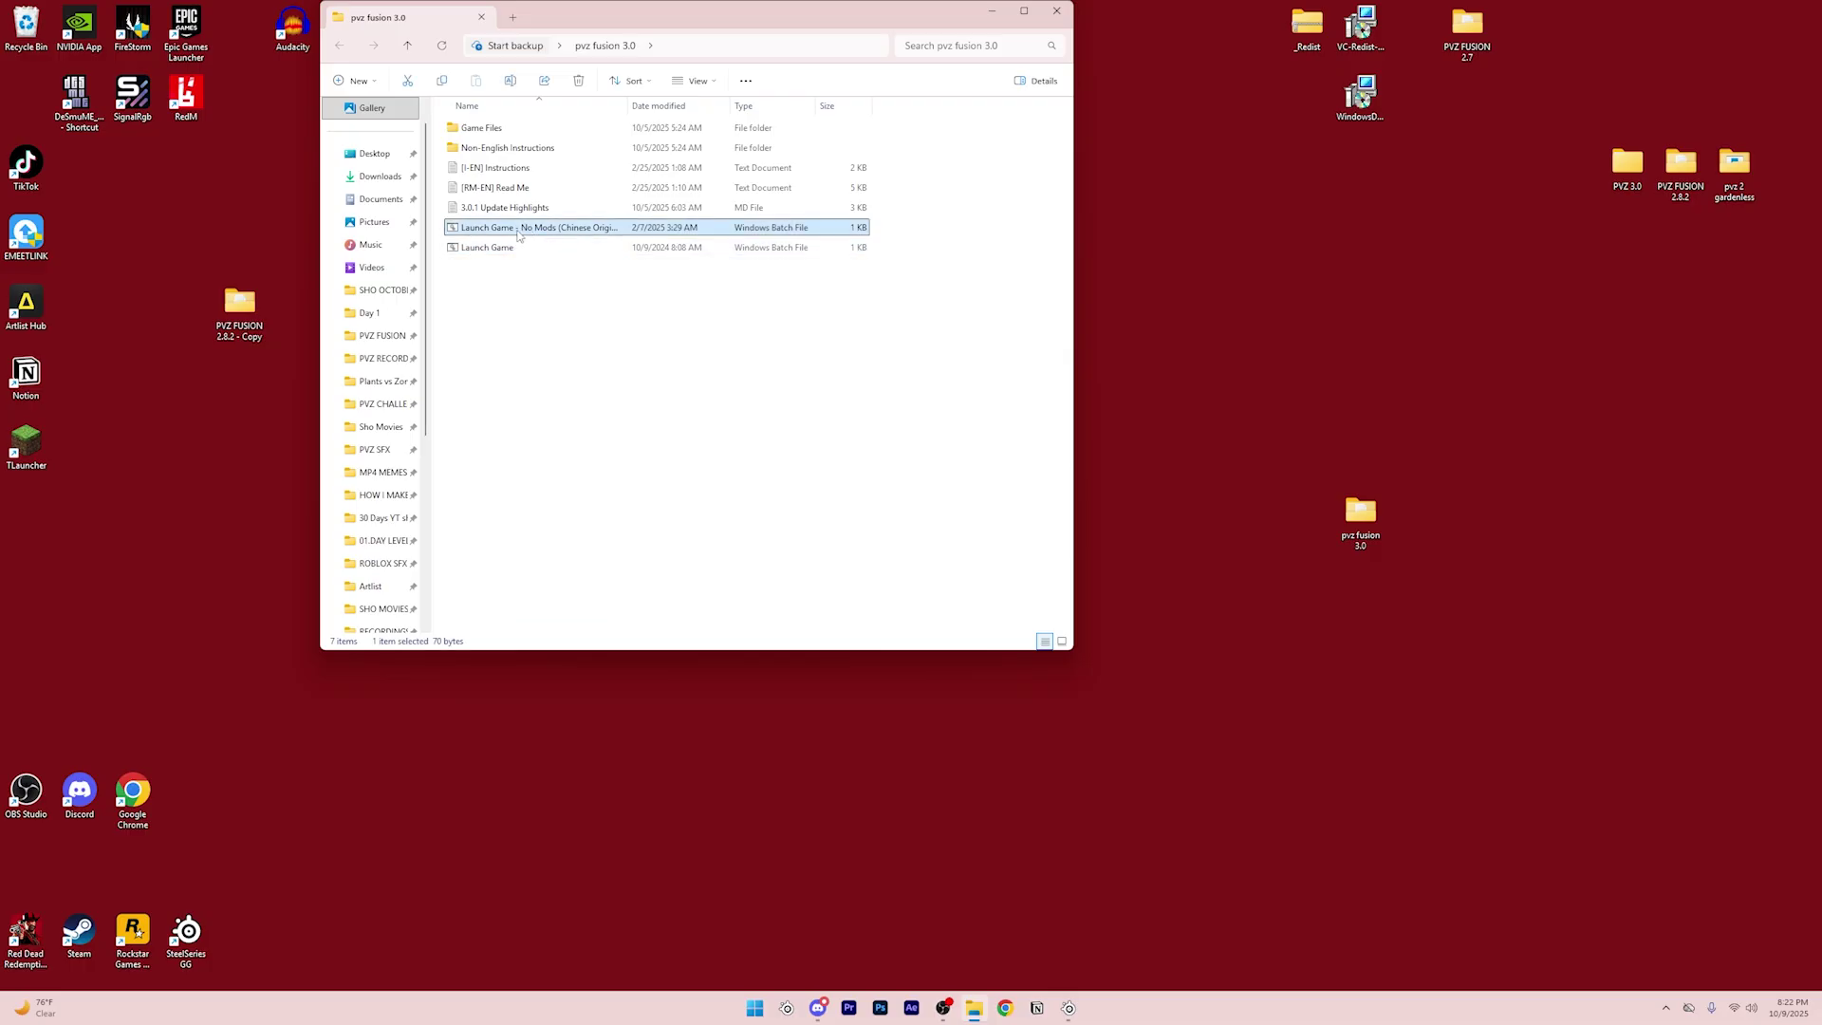
{"action": "left_click", "coordinate": [520, 235]}
{"action": "left_click", "coordinate": [578, 234]}
{"action": "left_click", "coordinate": [589, 291]}
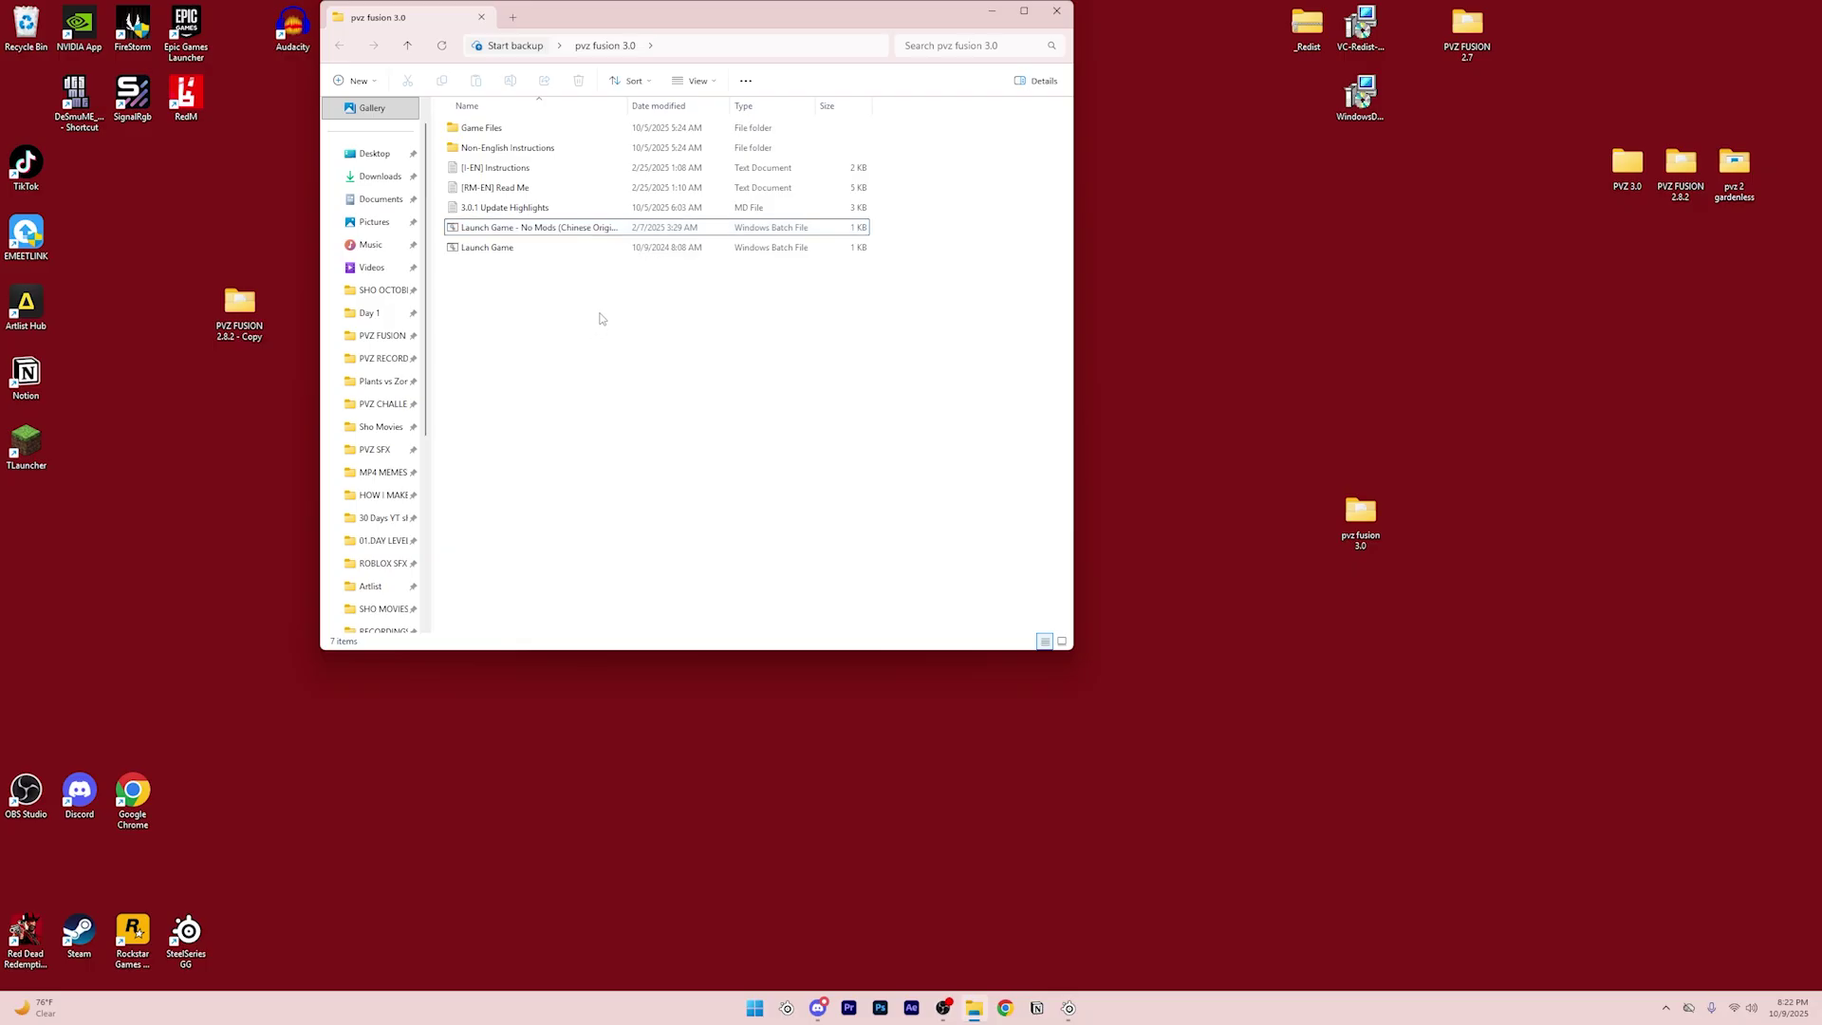
{"action": "left_click", "coordinate": [521, 251]}
{"action": "left_click", "coordinate": [612, 269]}
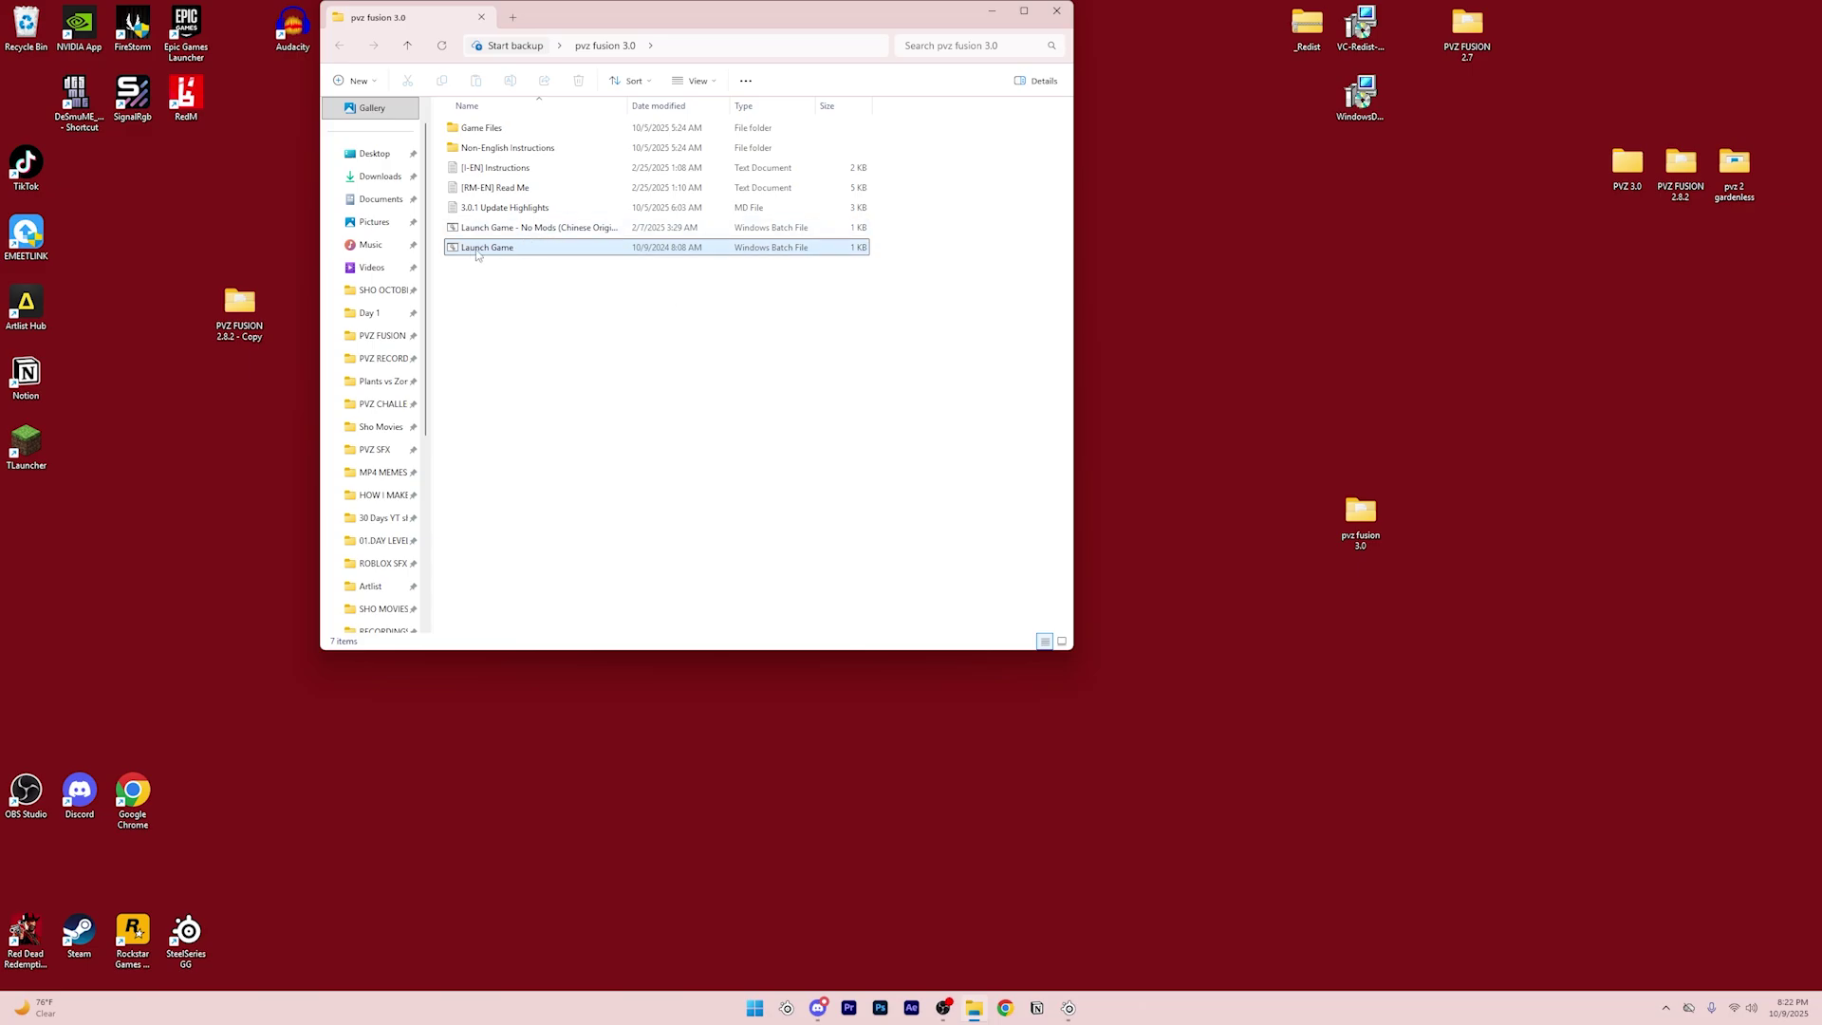
{"action": "left_click", "coordinate": [486, 248]}
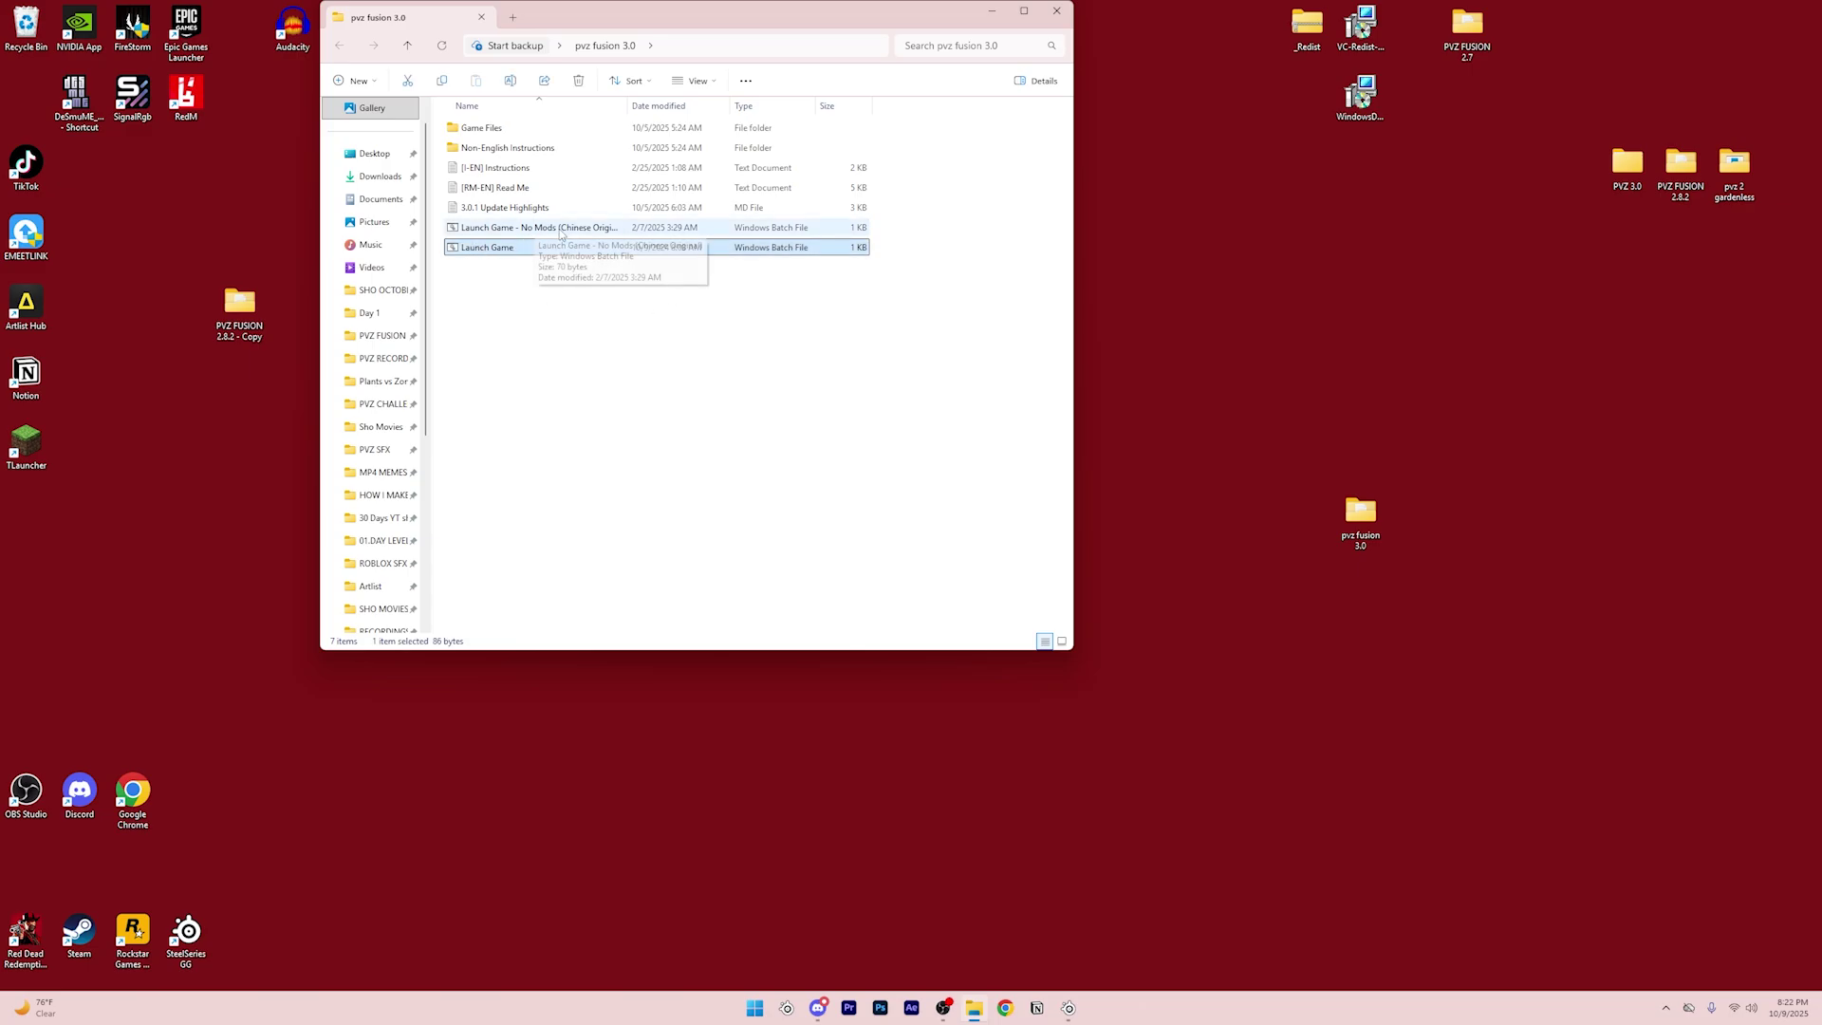
{"action": "double_click", "coordinate": [479, 249]}
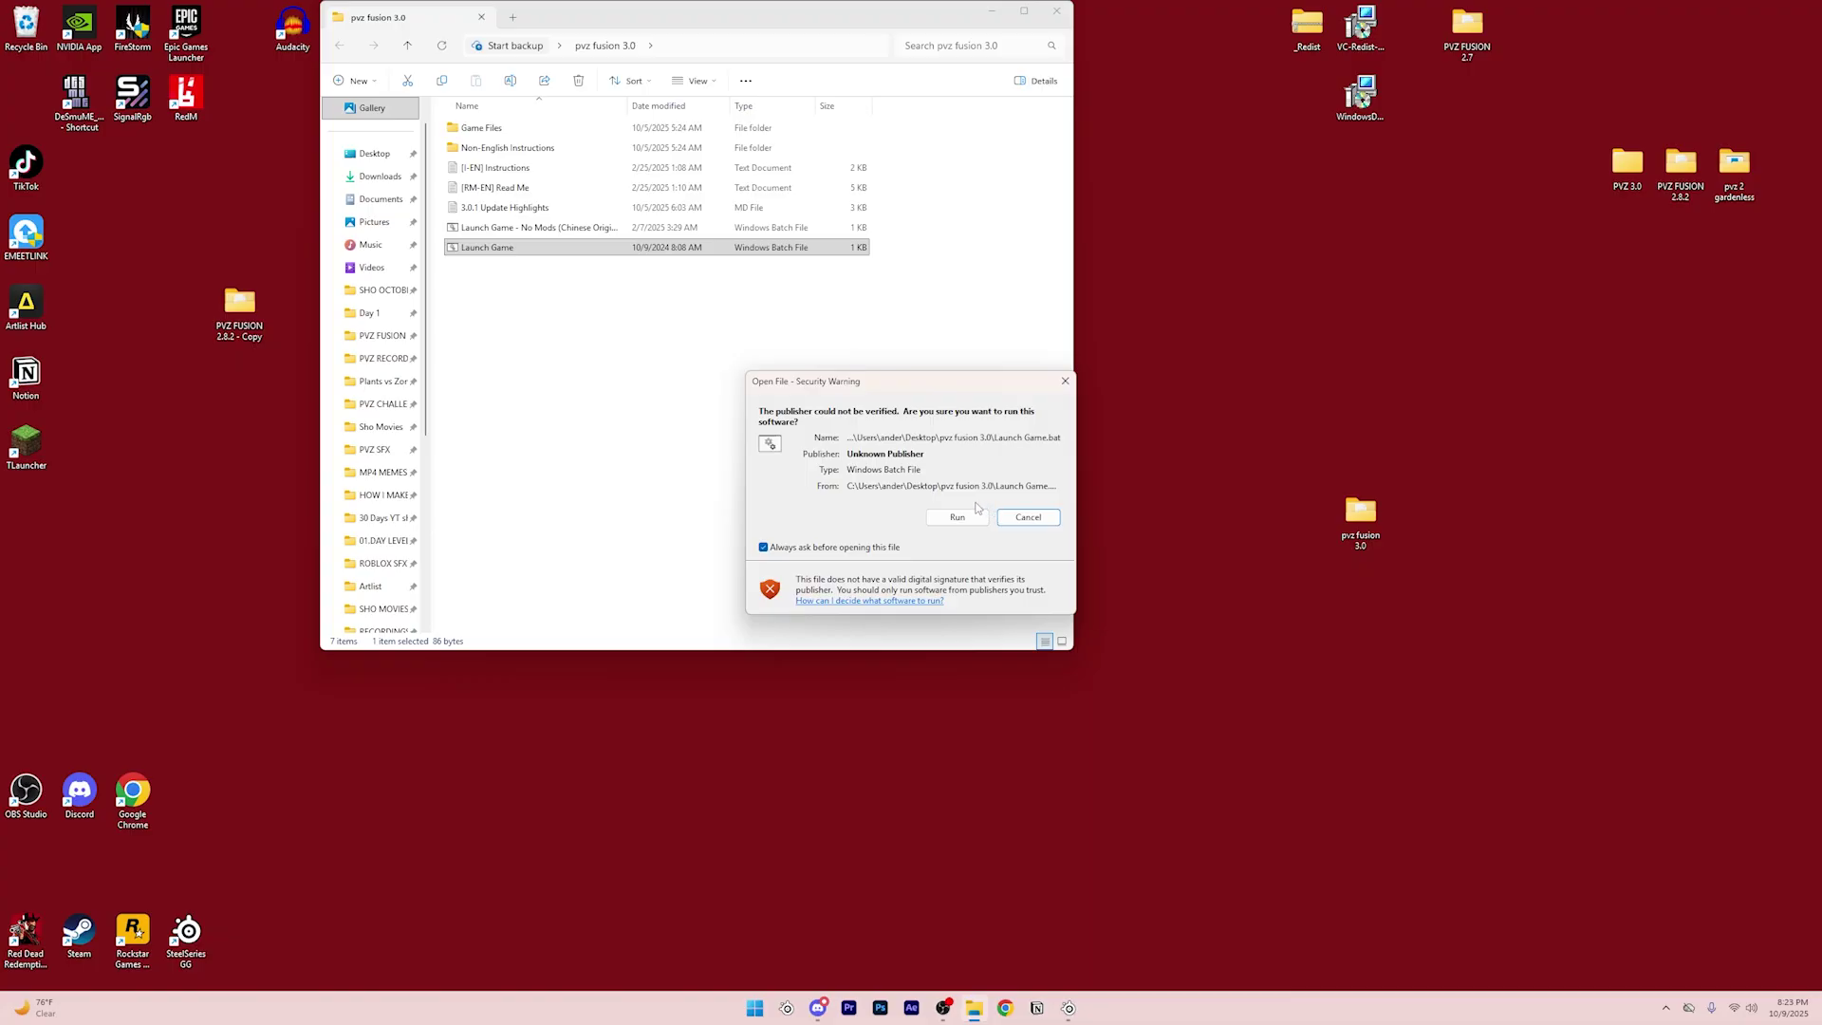
- Allow Launch Game.bat to run past the security warning and let the game load
{"action": "left_click", "coordinate": [967, 517]}
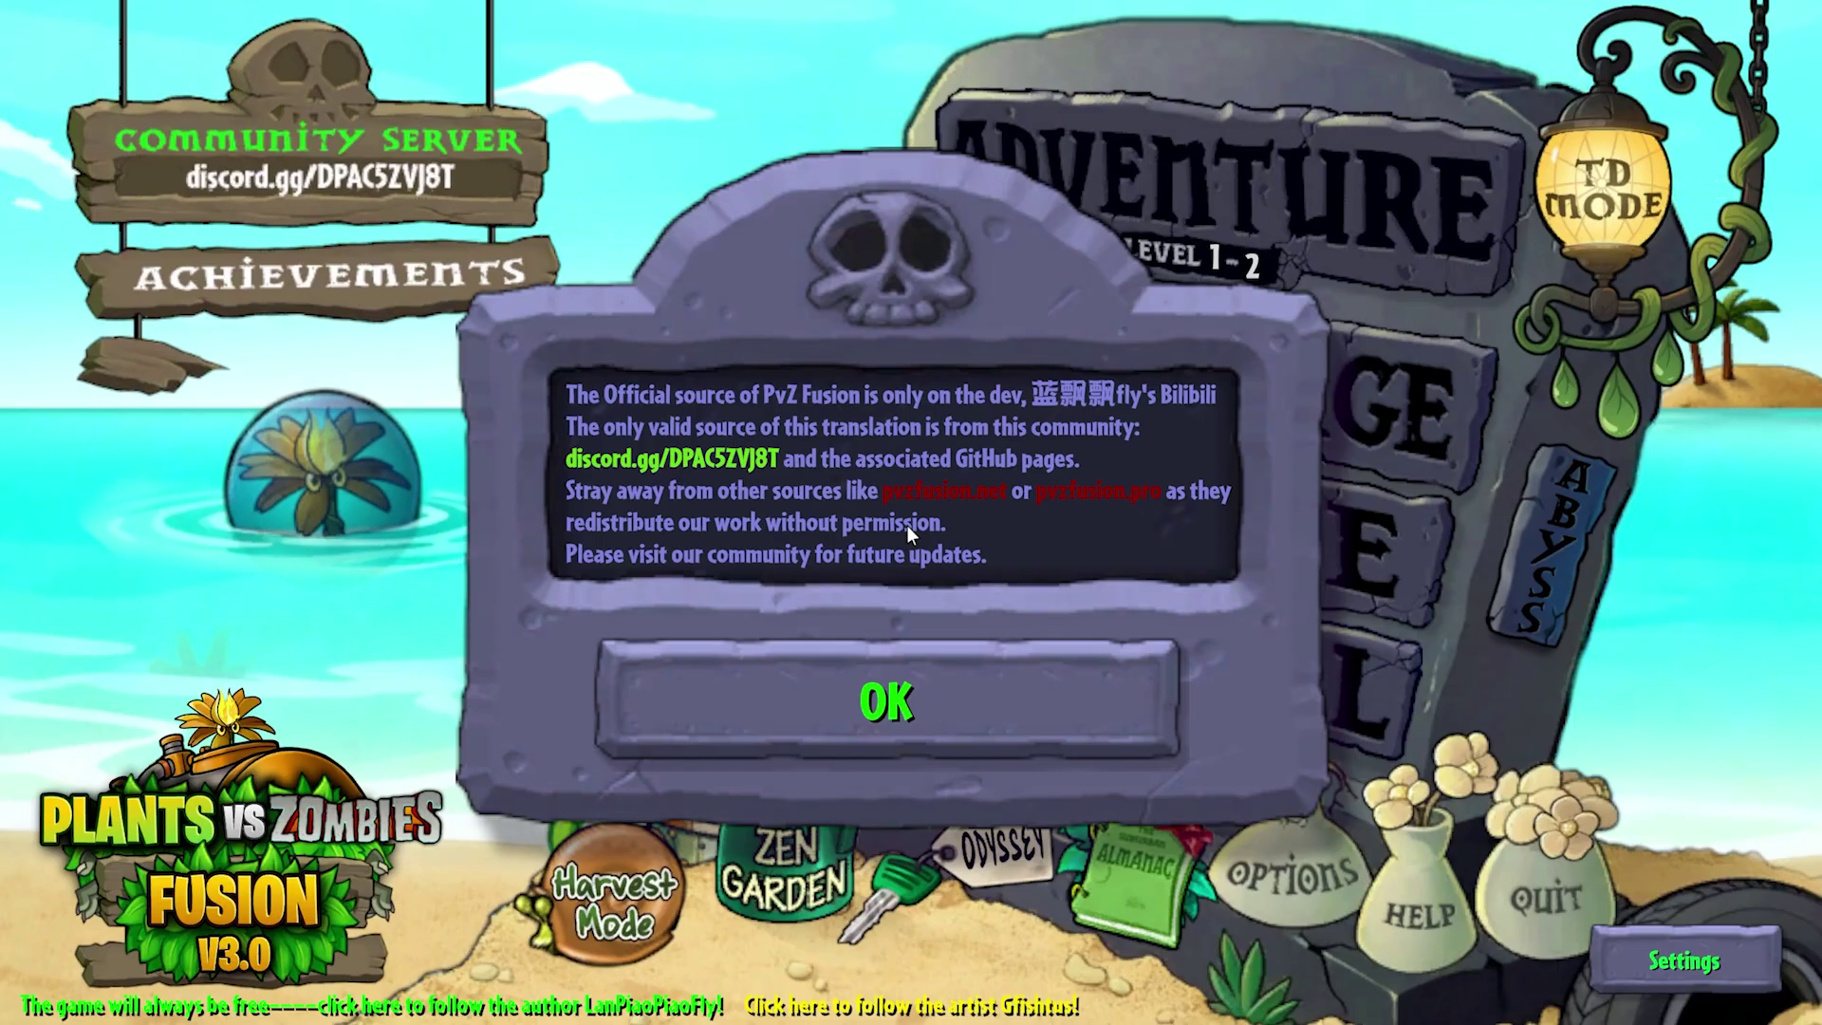
- Dismiss the official-source notice with OK
{"action": "left_click", "coordinate": [905, 672]}
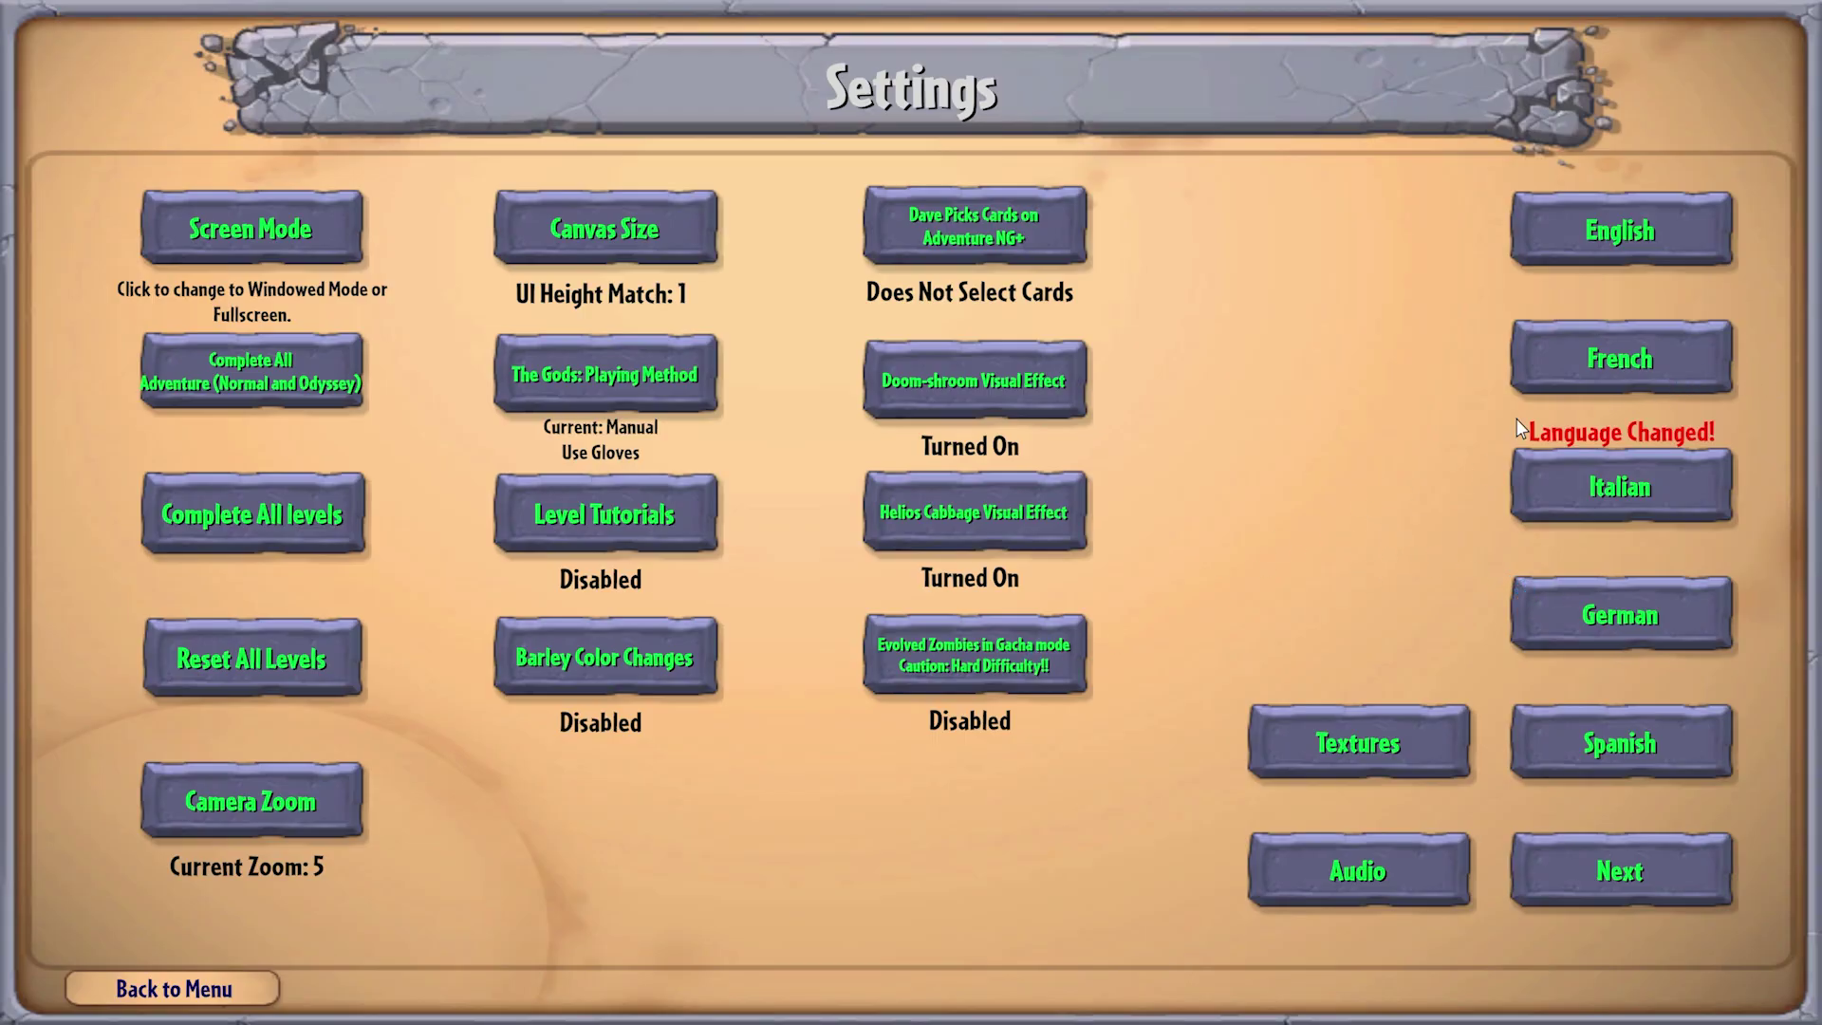
- Leave the changed-language screen with Escape and reopen the game settings
{"action": "key", "text": "Escape"}
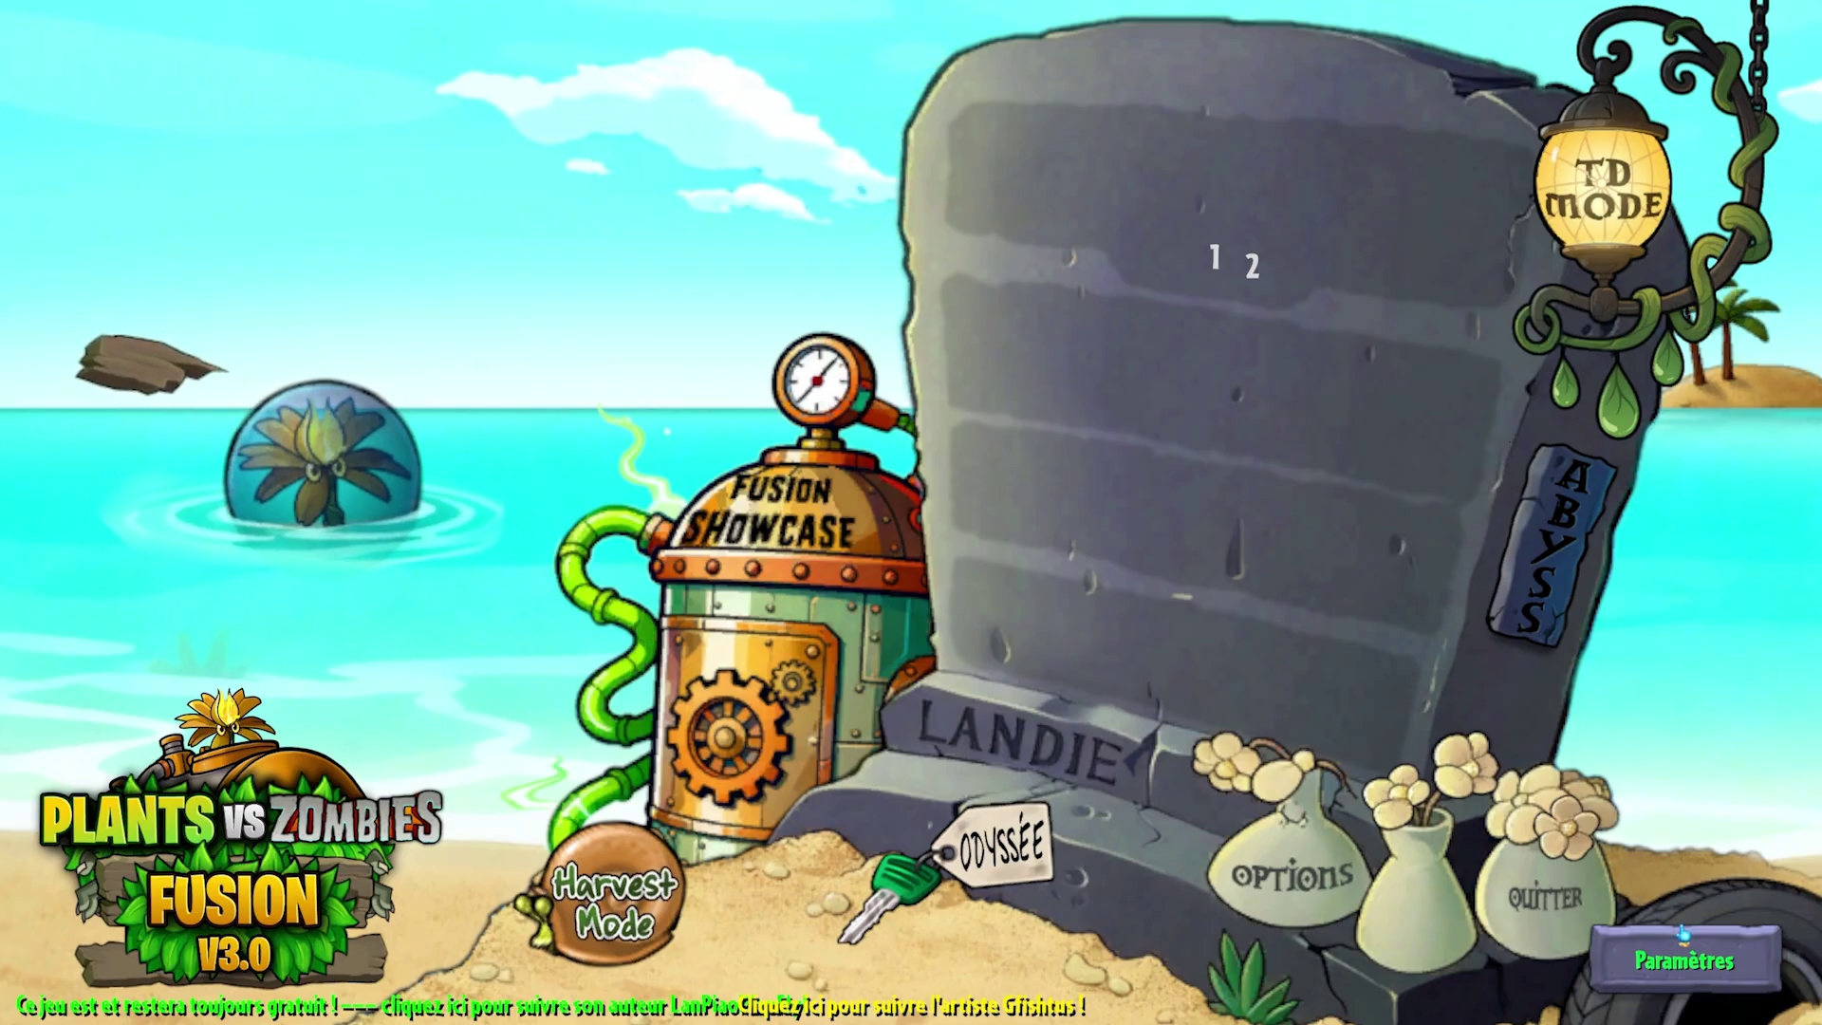
{"action": "left_click", "coordinate": [1725, 968]}
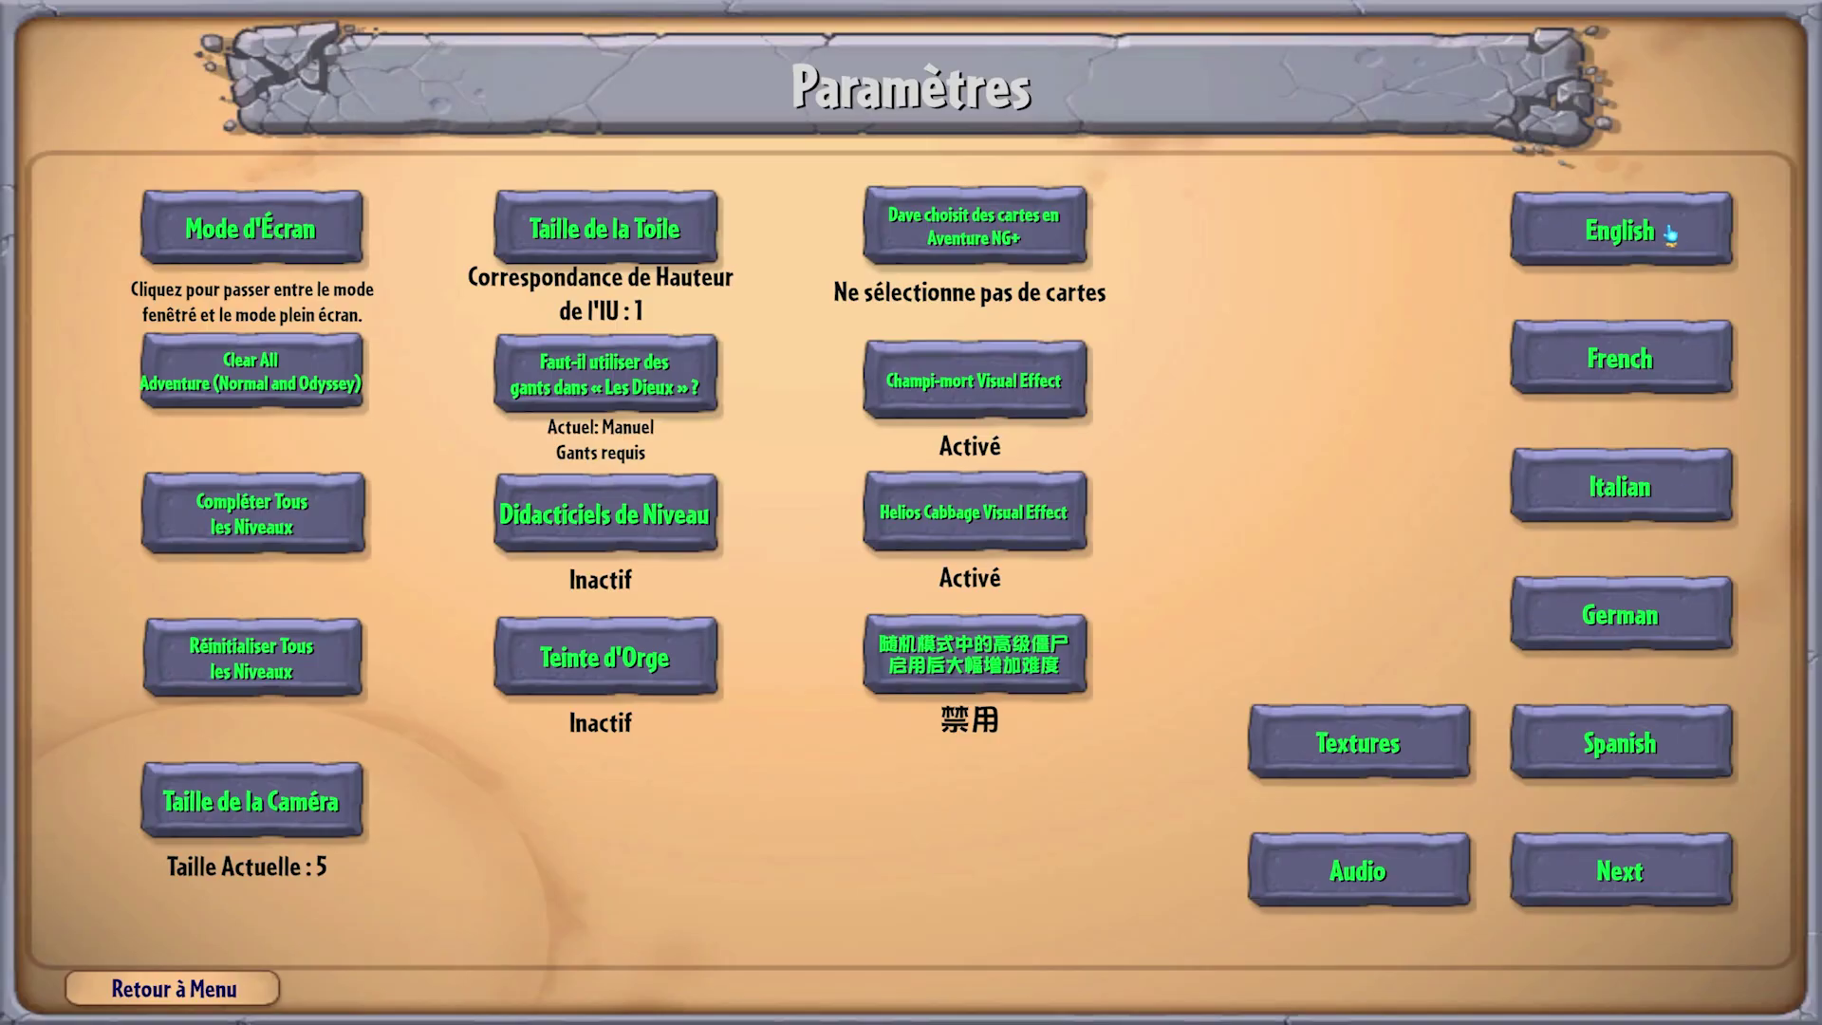